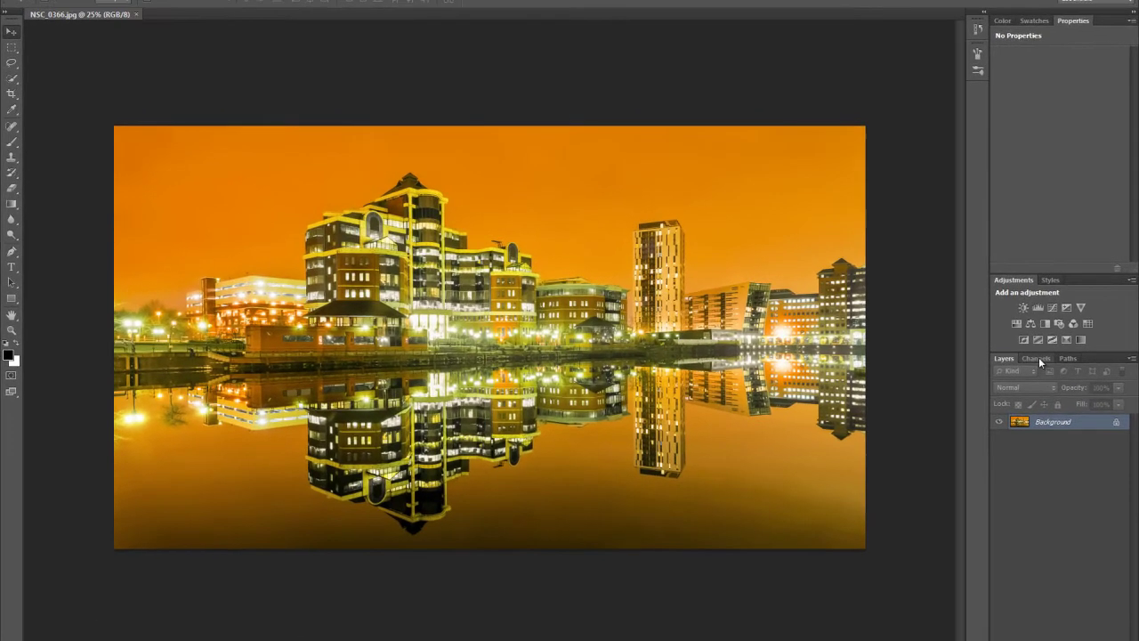
# - Show the Channels panel and compare the photo's Red, Green and Blue channels one at a time
pyautogui.click(990, 348)
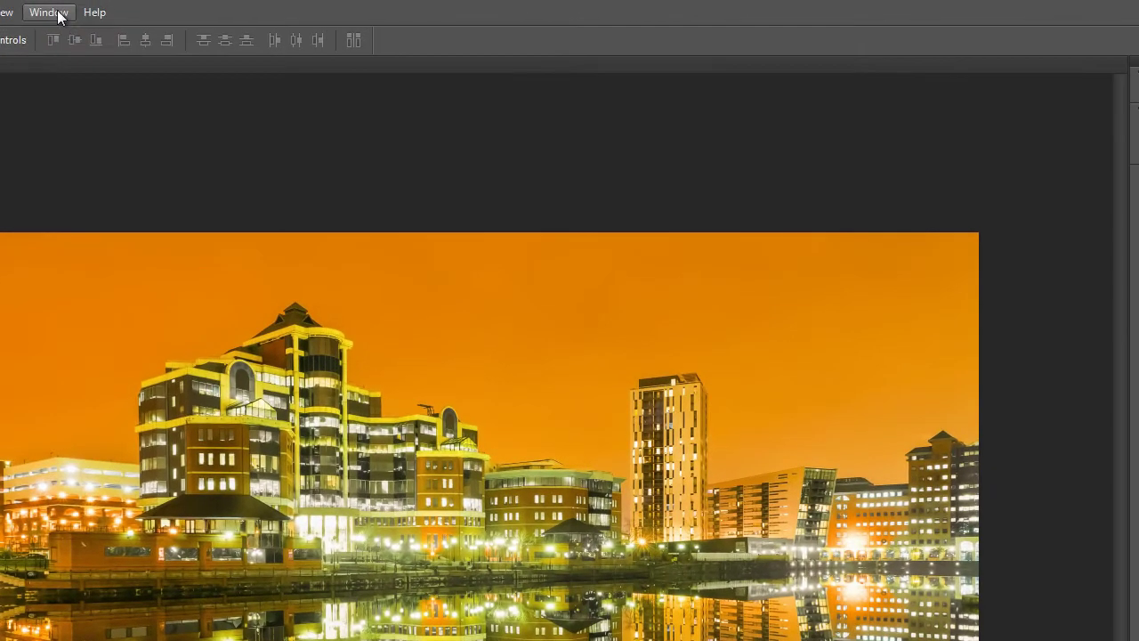
pyautogui.click(245, 0)
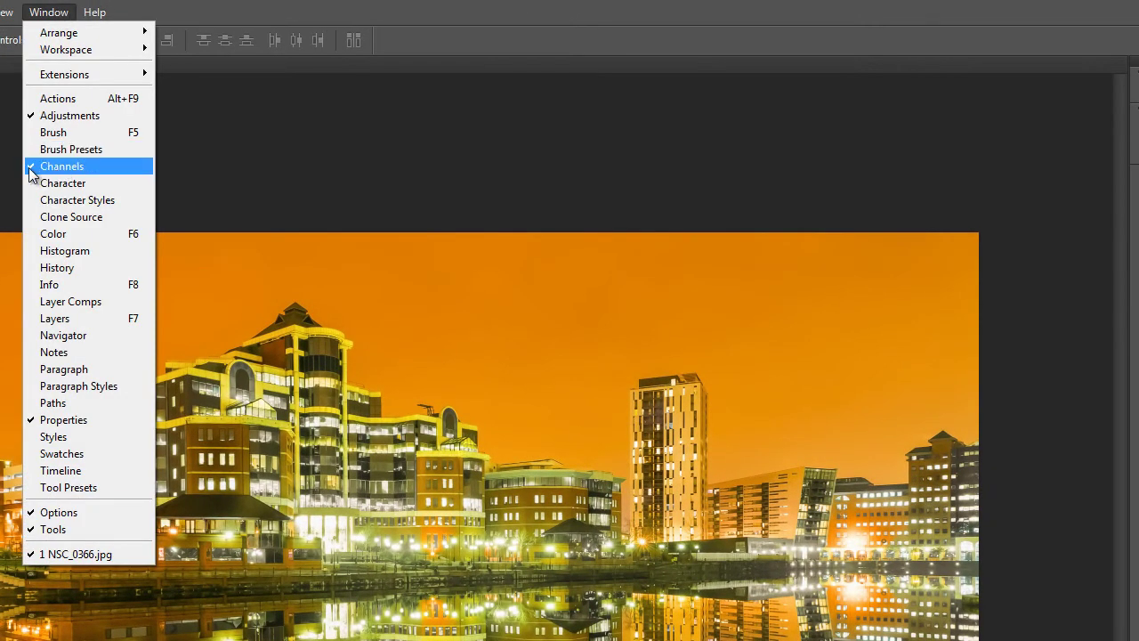
pyautogui.click(335, 143)
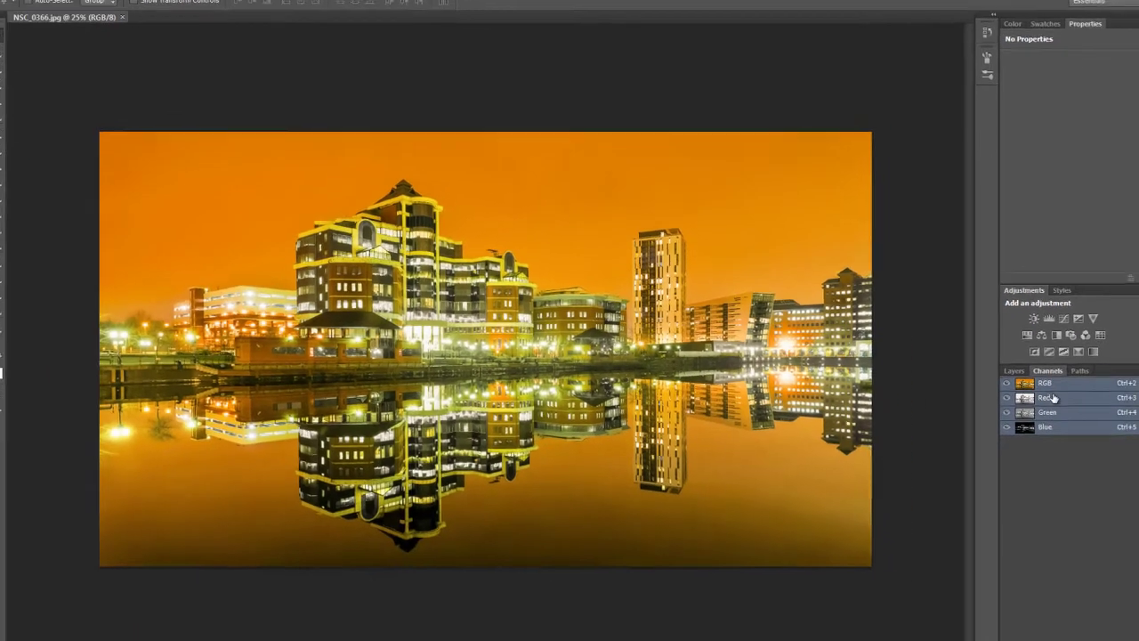
pyautogui.click(1043, 385)
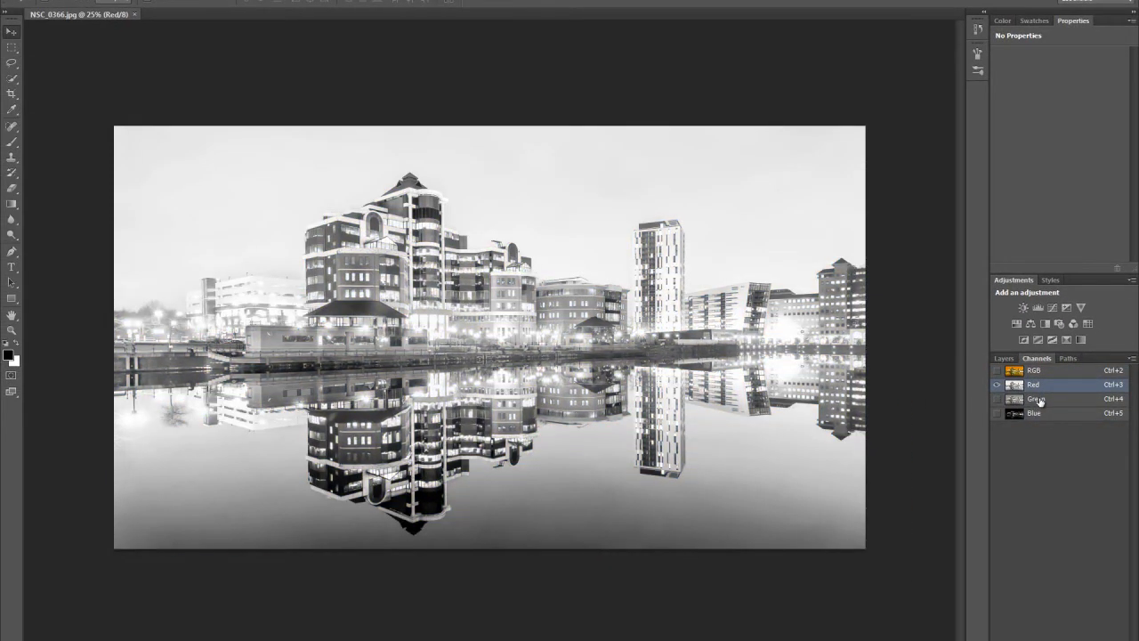
pyautogui.click(1040, 399)
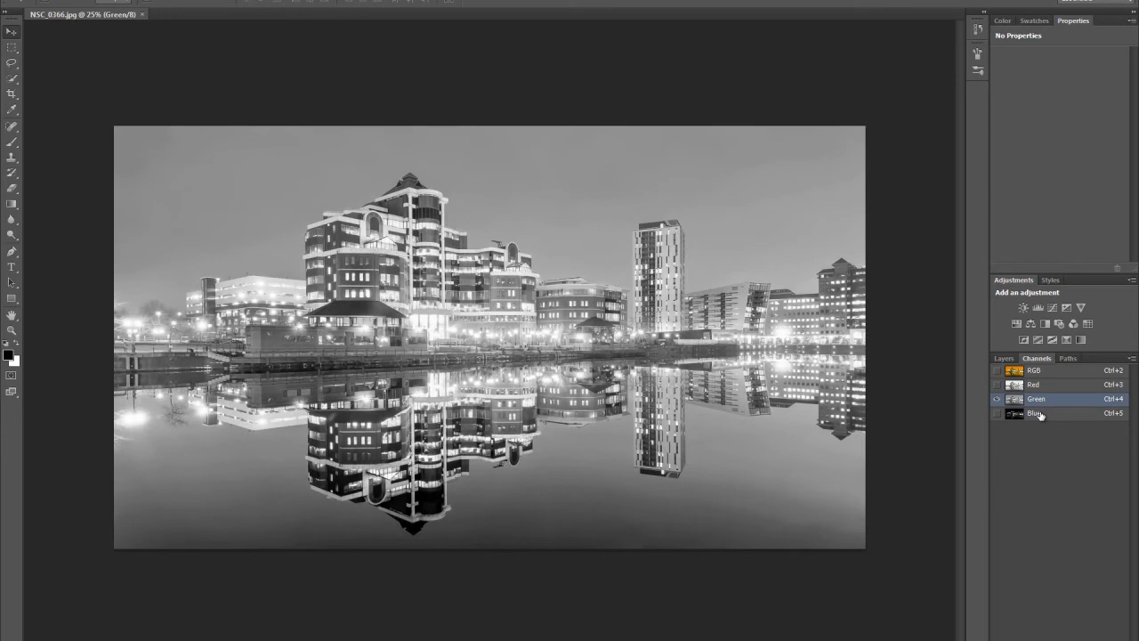
pyautogui.click(1038, 414)
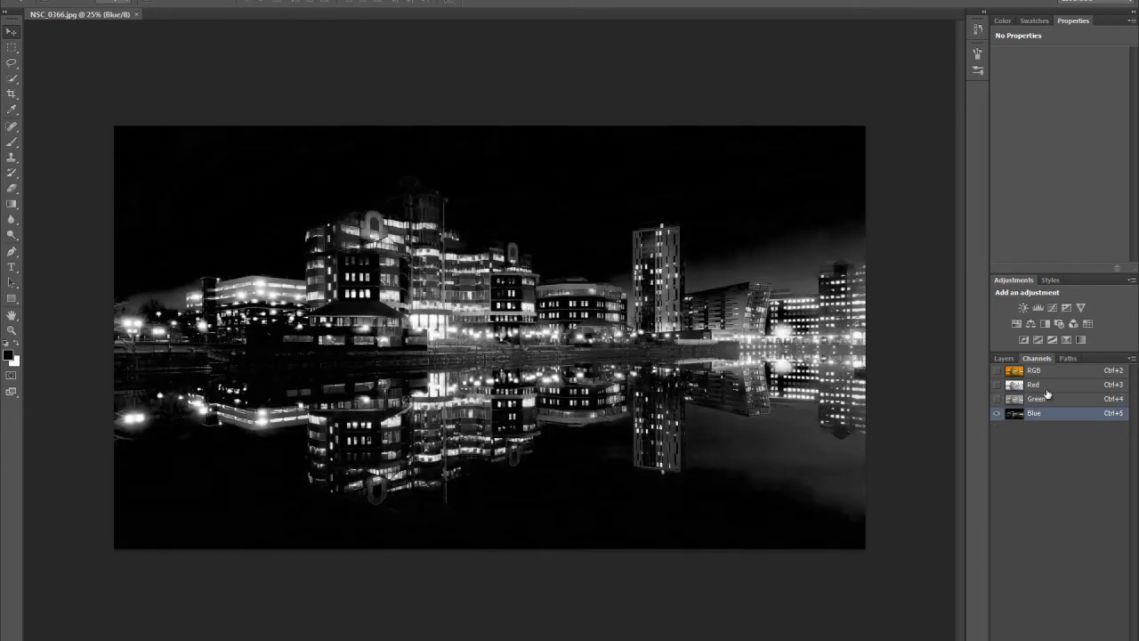
pyautogui.click(1047, 396)
pyautogui.click(1045, 415)
pyautogui.click(1049, 384)
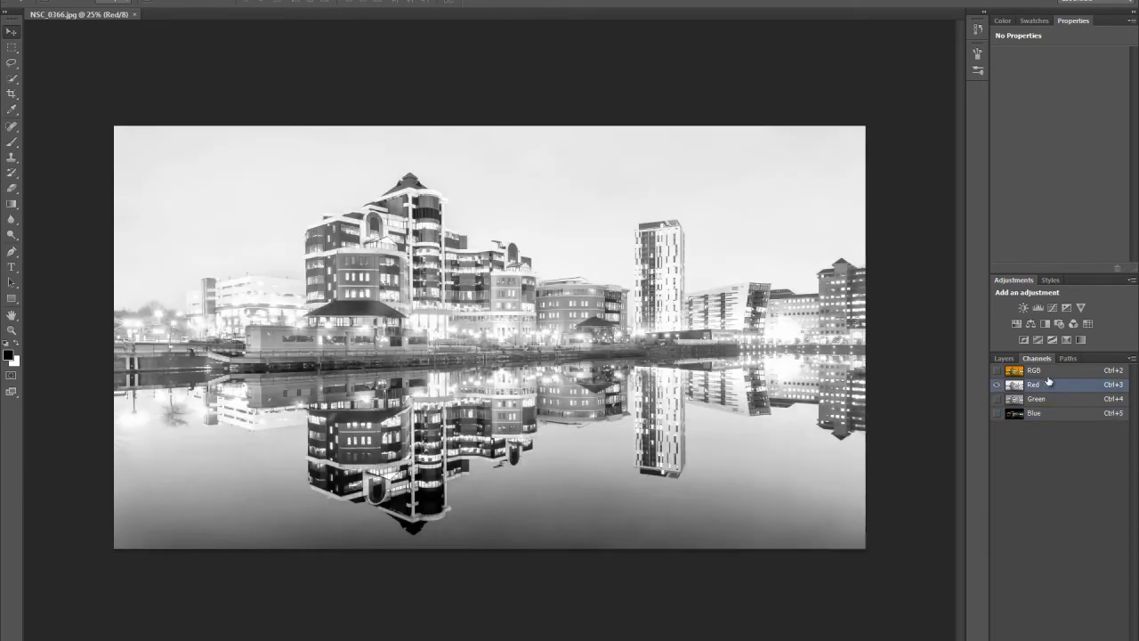
# - Split the photo's channels into separate grayscale documents and look through the Red, Green and Blue documents
pyautogui.click(1132, 359)
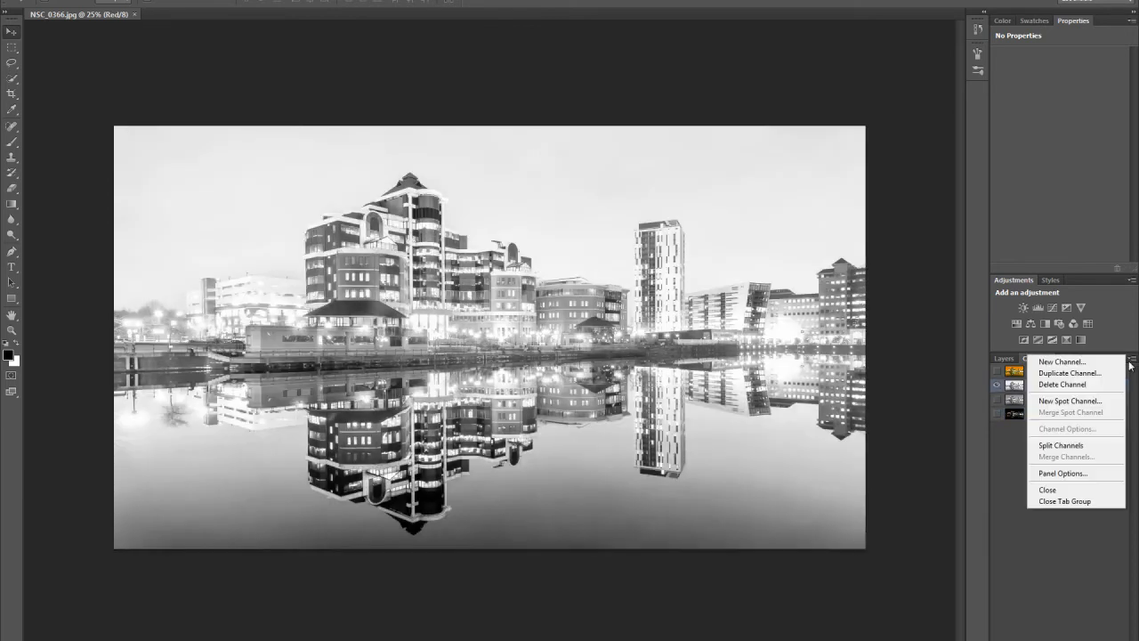
pyautogui.click(1076, 448)
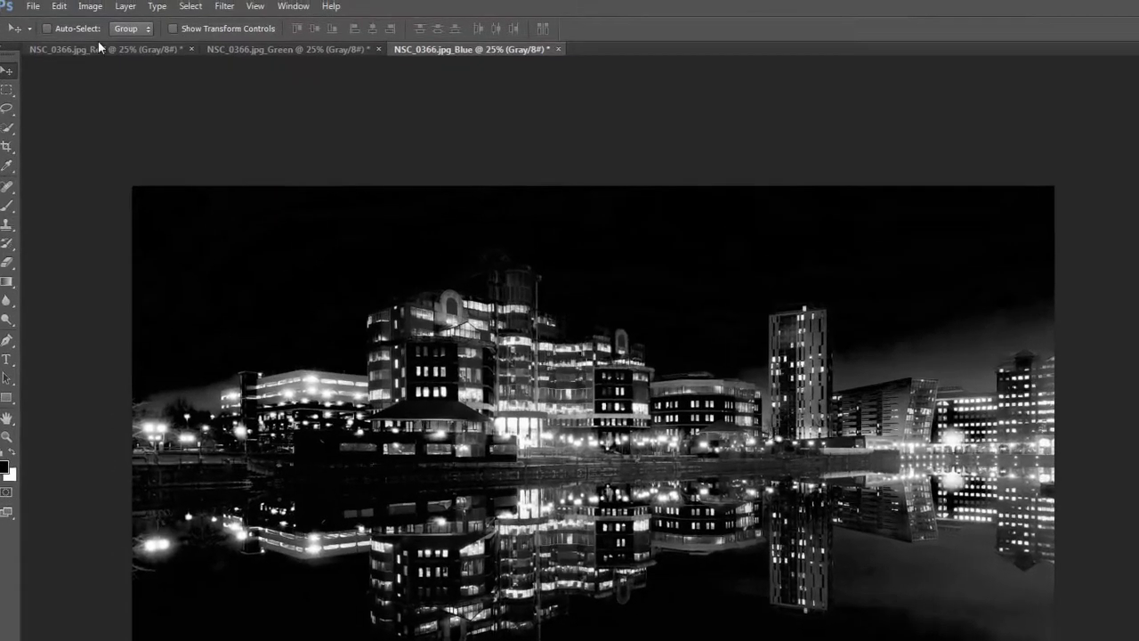
pyautogui.click(81, 13)
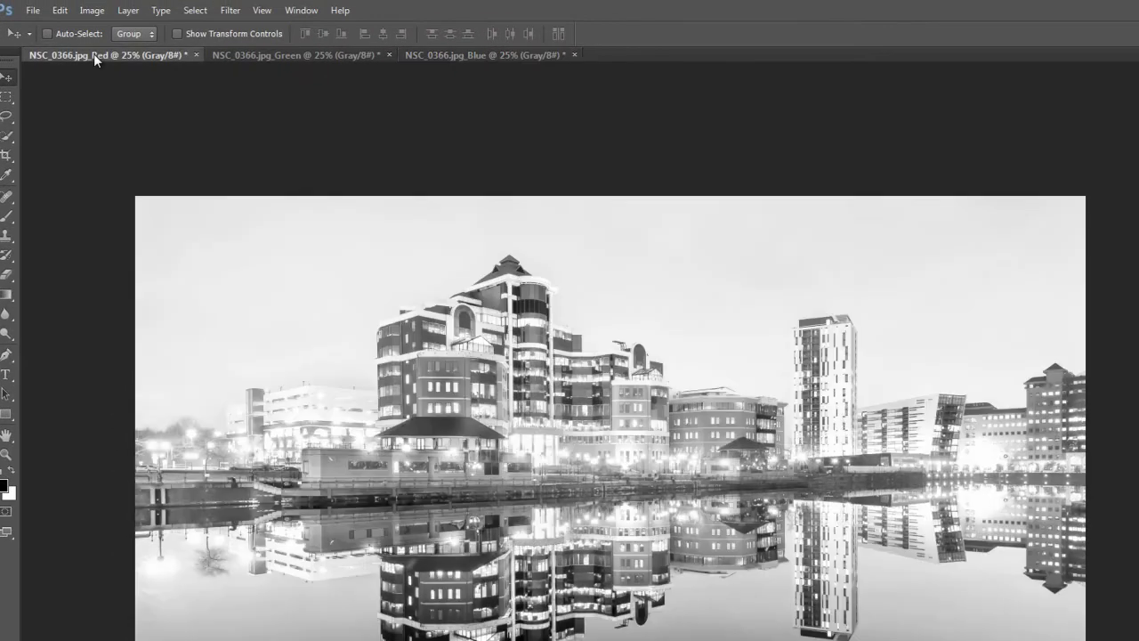
pyautogui.click(228, 55)
pyautogui.click(452, 55)
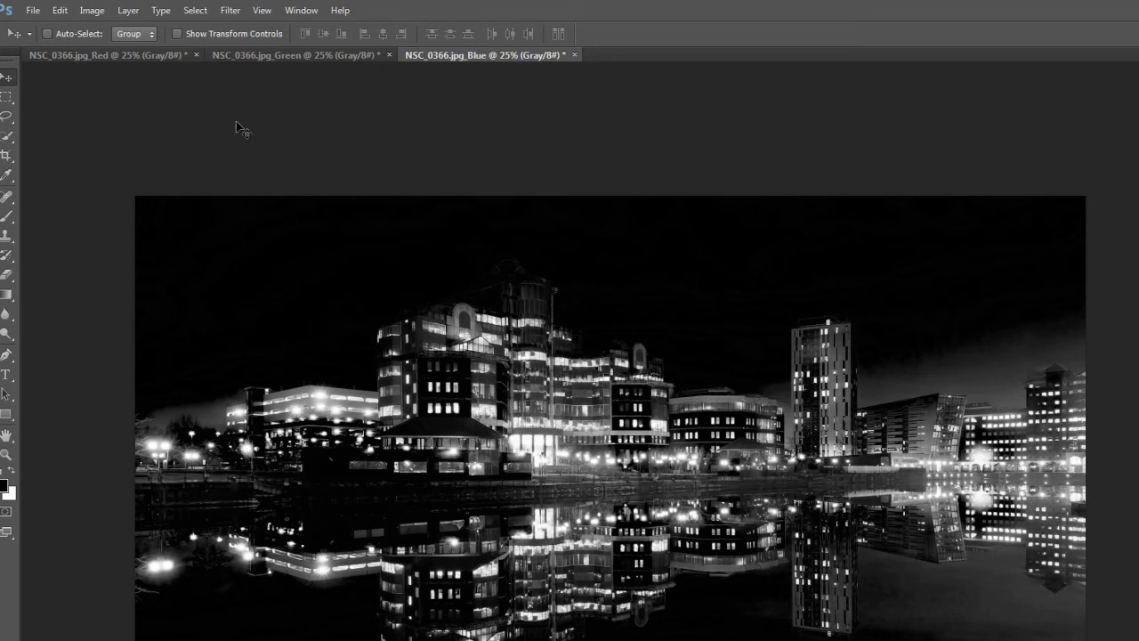
# - Convert the NSC_0366.jpg_Red document from Grayscale to RGB Color mode and check its mode setting
pyautogui.click(155, 57)
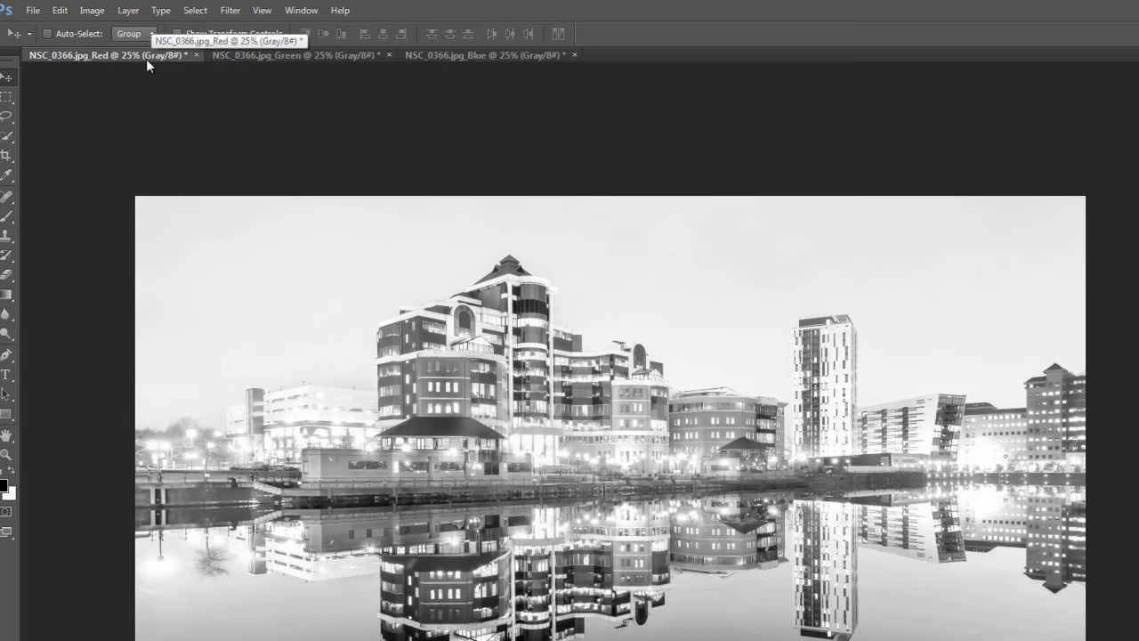
pyautogui.click(93, 10)
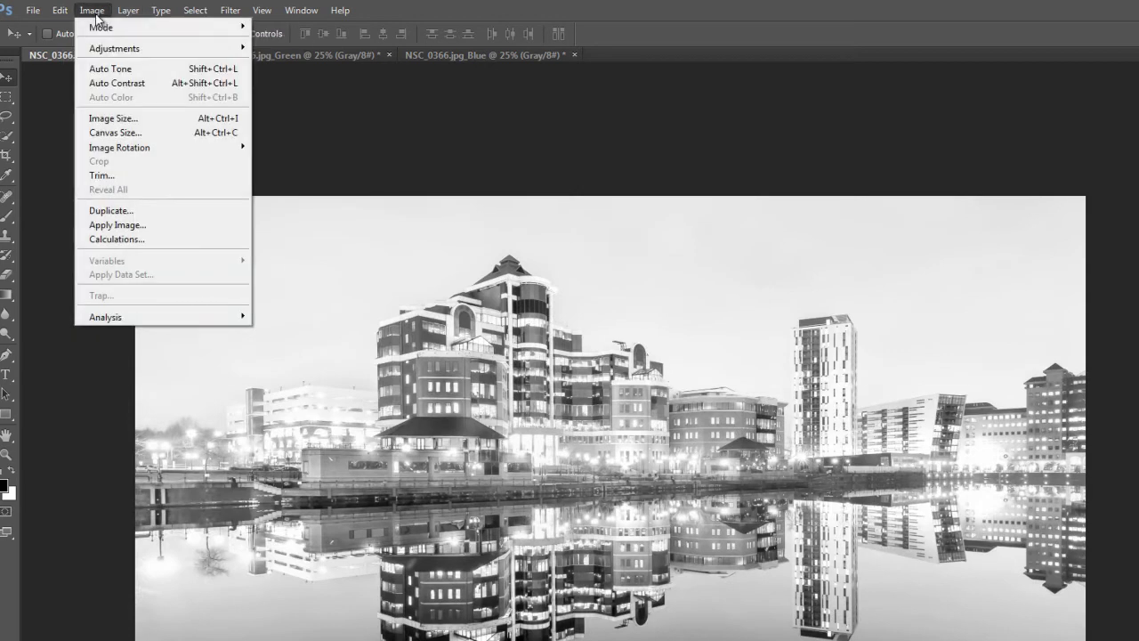
pyautogui.moveTo(94, 29)
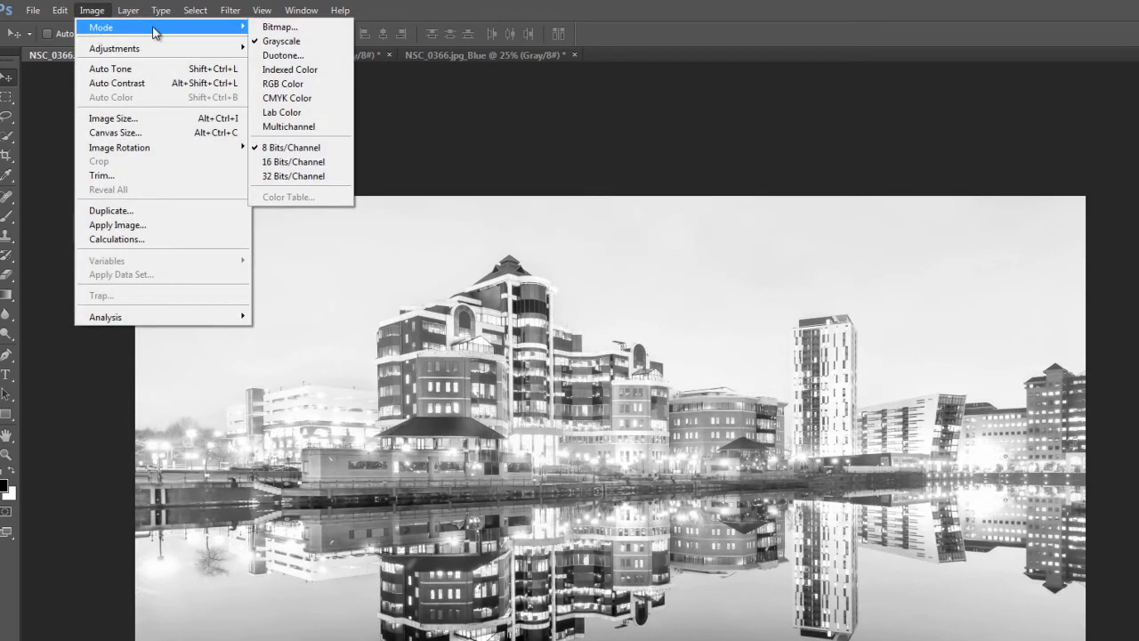
pyautogui.click(285, 84)
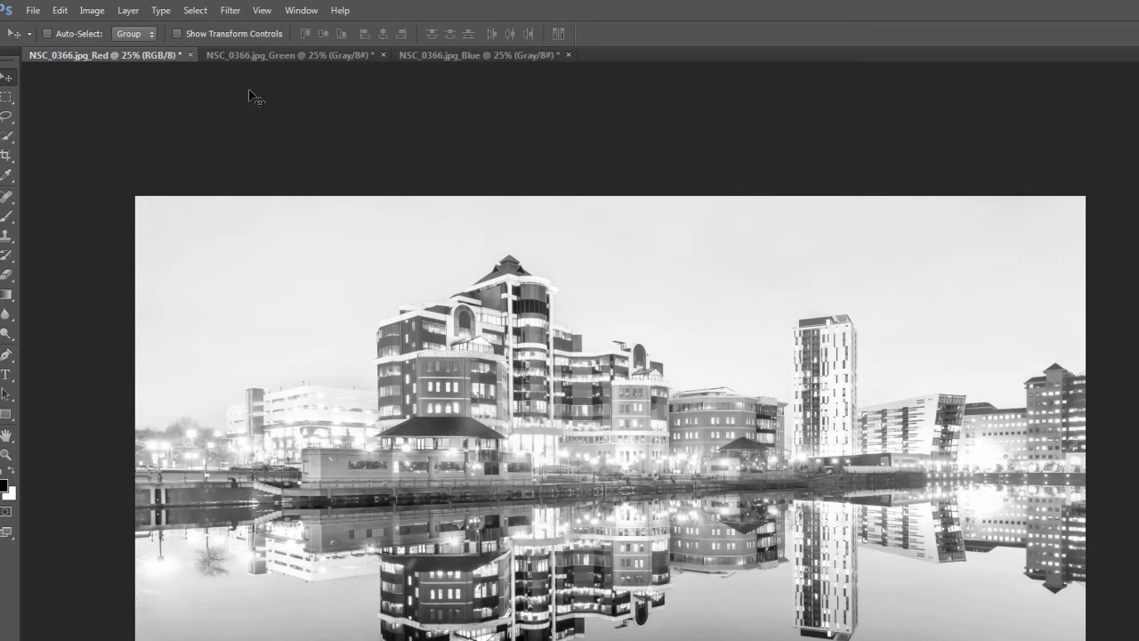
pyautogui.click(88, 11)
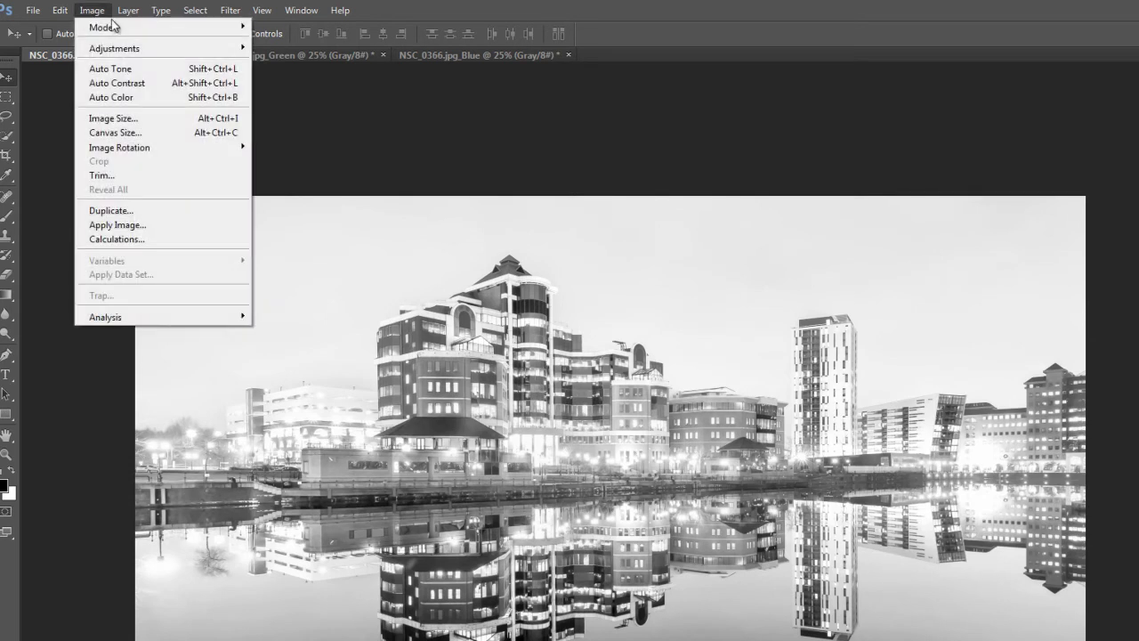
pyautogui.moveTo(111, 28)
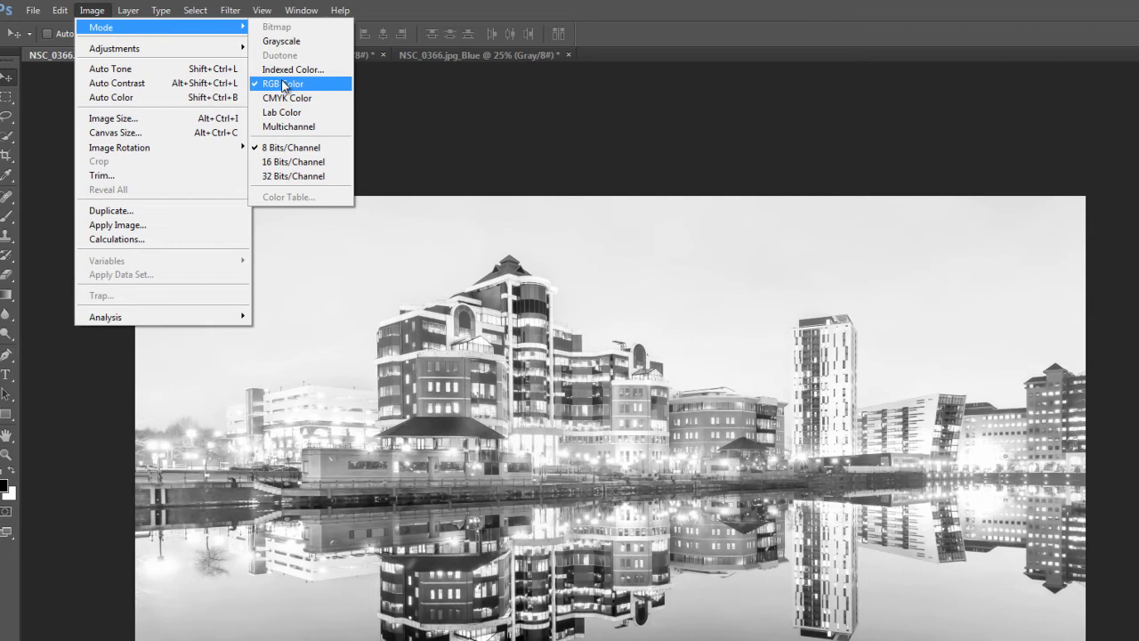
pyautogui.click(436, 112)
# - Convert the NSC_0366.jpg_Green document from Grayscale to RGB Color mode
pyautogui.click(266, 54)
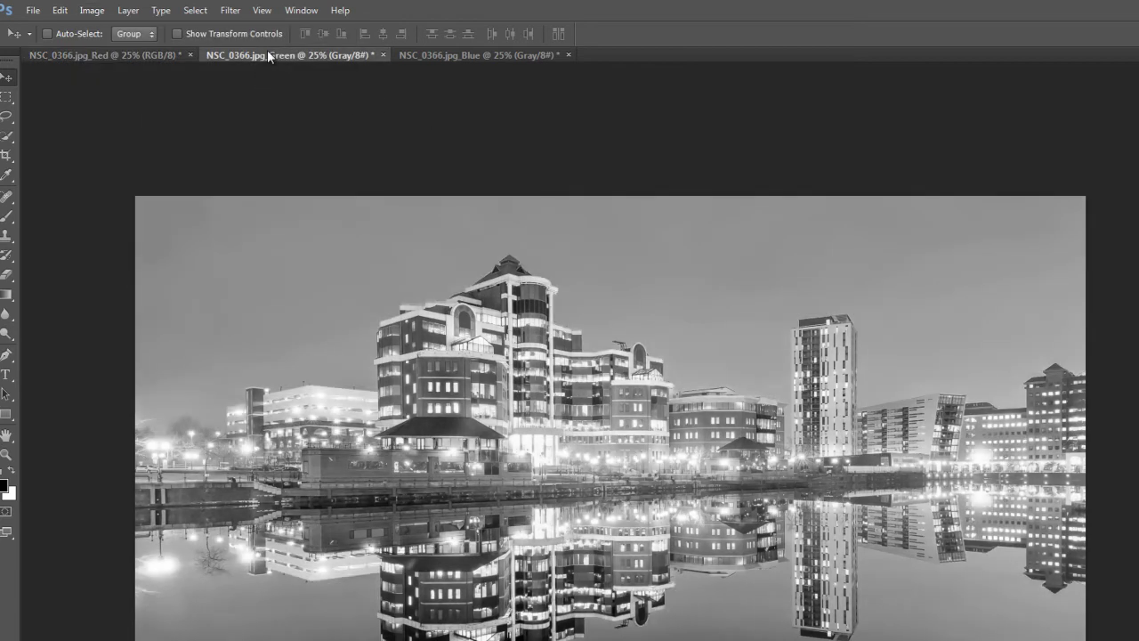
pyautogui.click(92, 11)
pyautogui.moveTo(105, 29)
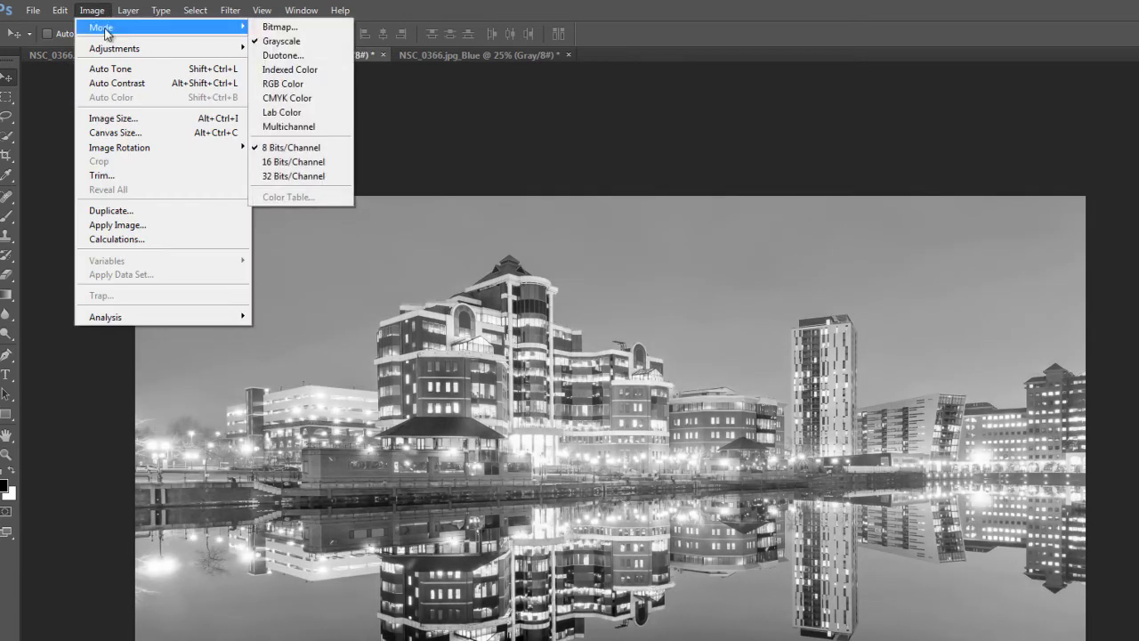
pyautogui.click(323, 84)
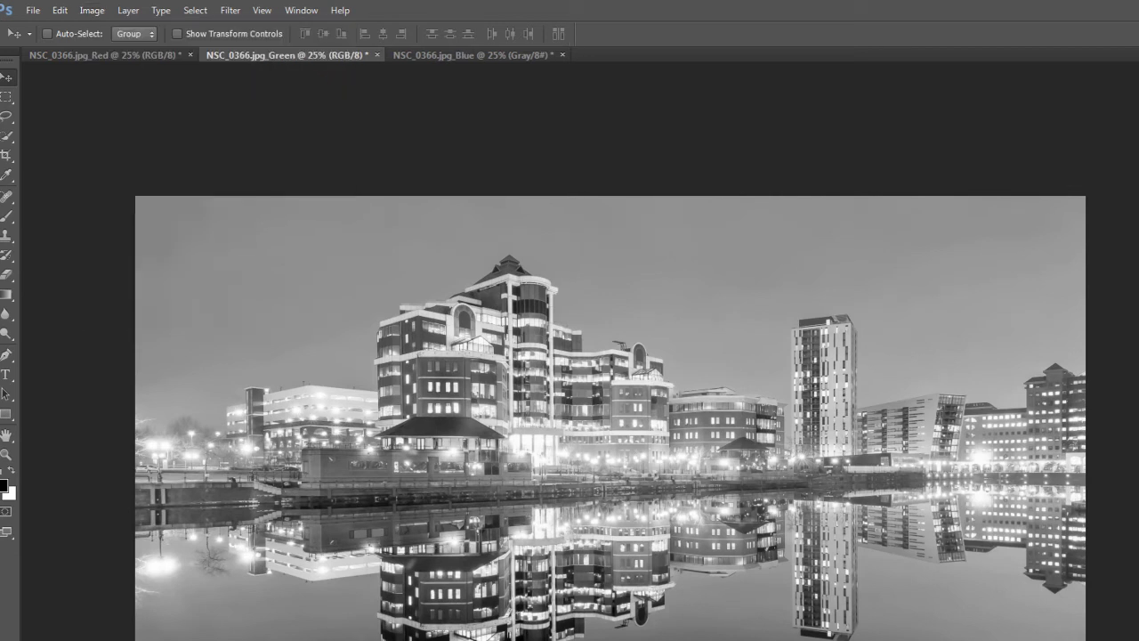
pyautogui.click(165, 55)
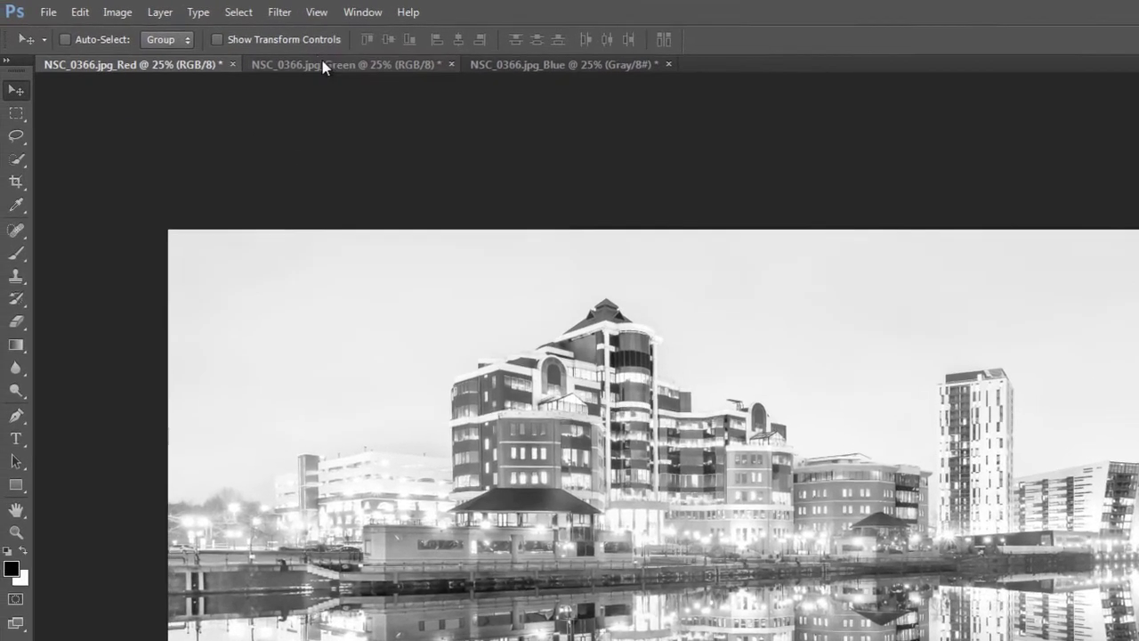
pyautogui.click(267, 55)
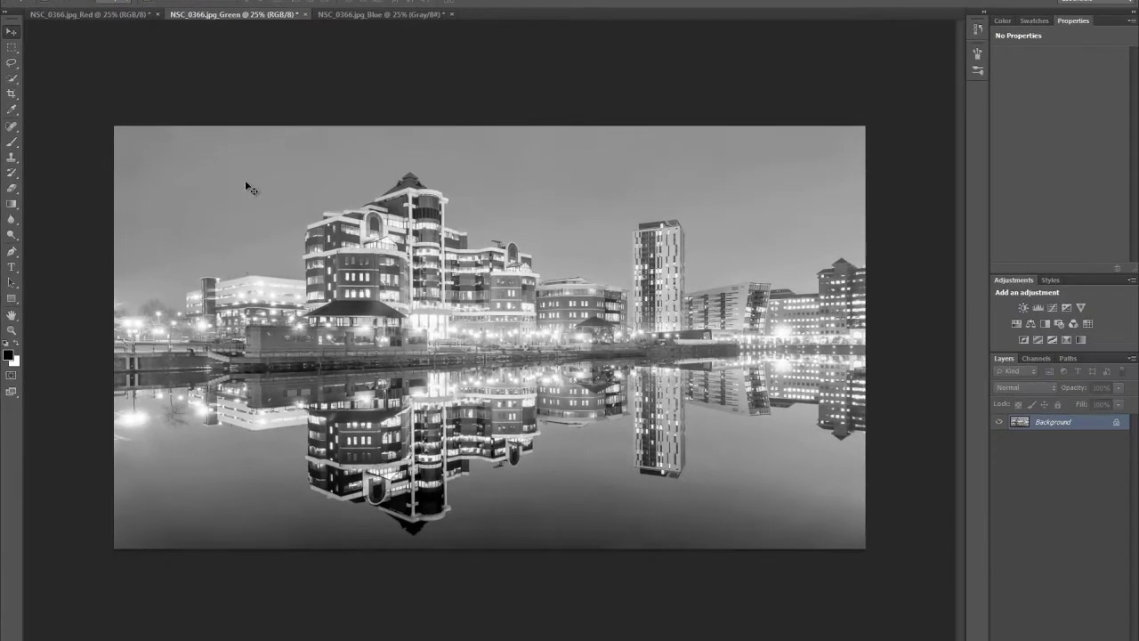
pyautogui.click(246, 181)
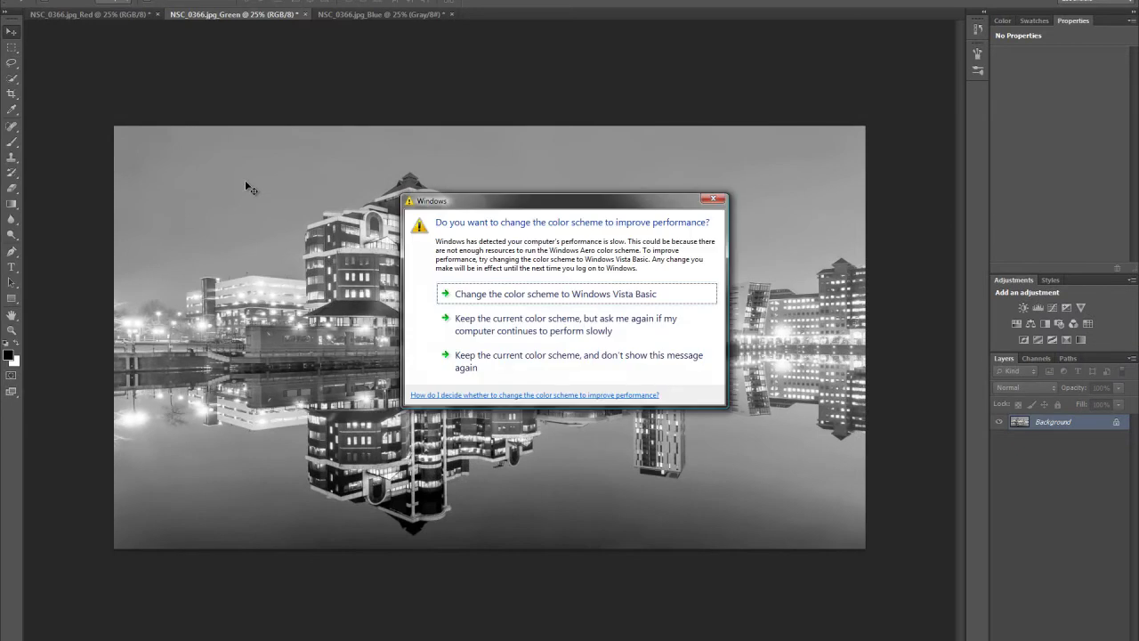
pyautogui.click(702, 198)
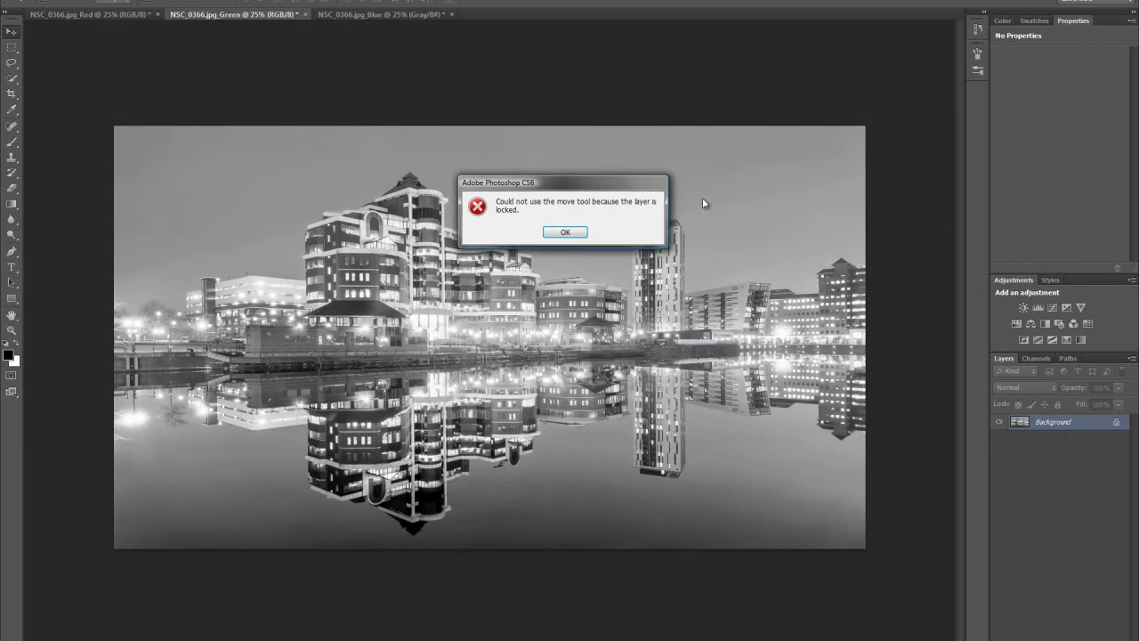
pyautogui.click(572, 233)
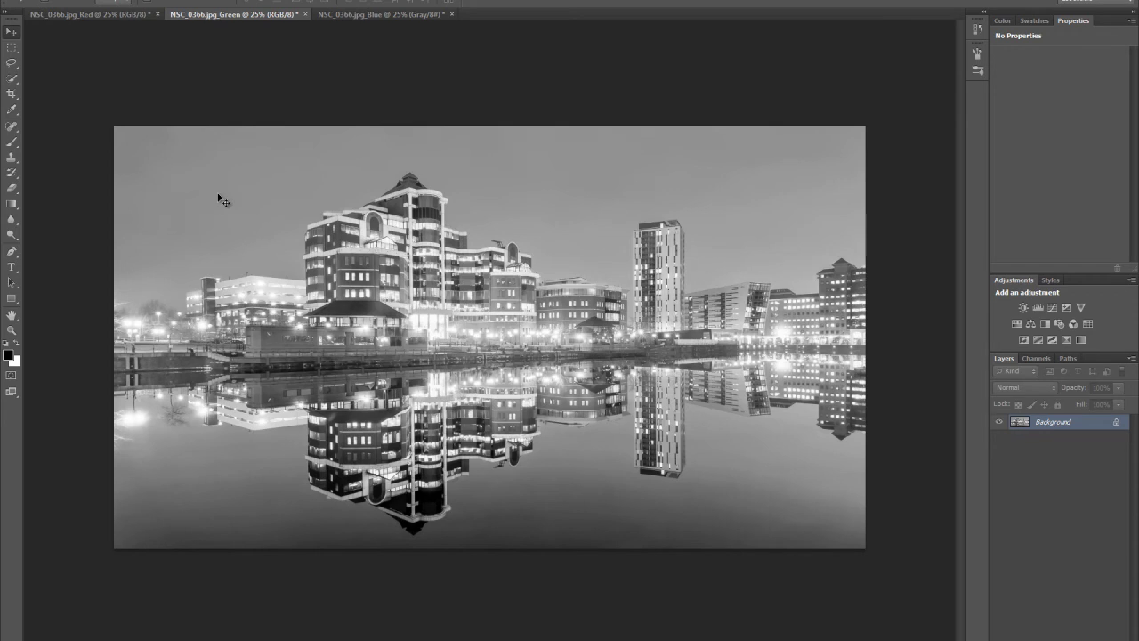
# - Copy the green-channel image into the NSC_0366.jpg_Red document as an aligned layer and set its blending mode to Difference
pyautogui.click(66, 15)
pyautogui.moveTo(66, 15); pyautogui.dragTo(145, 106)
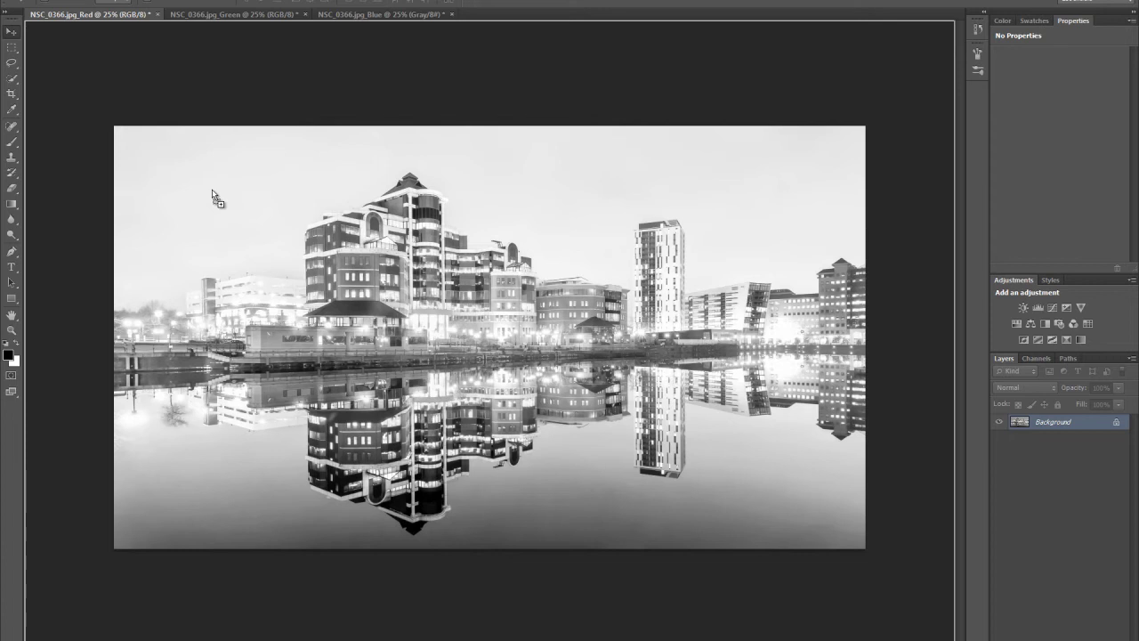
pyautogui.moveTo(212, 188); pyautogui.dragTo(214, 193)
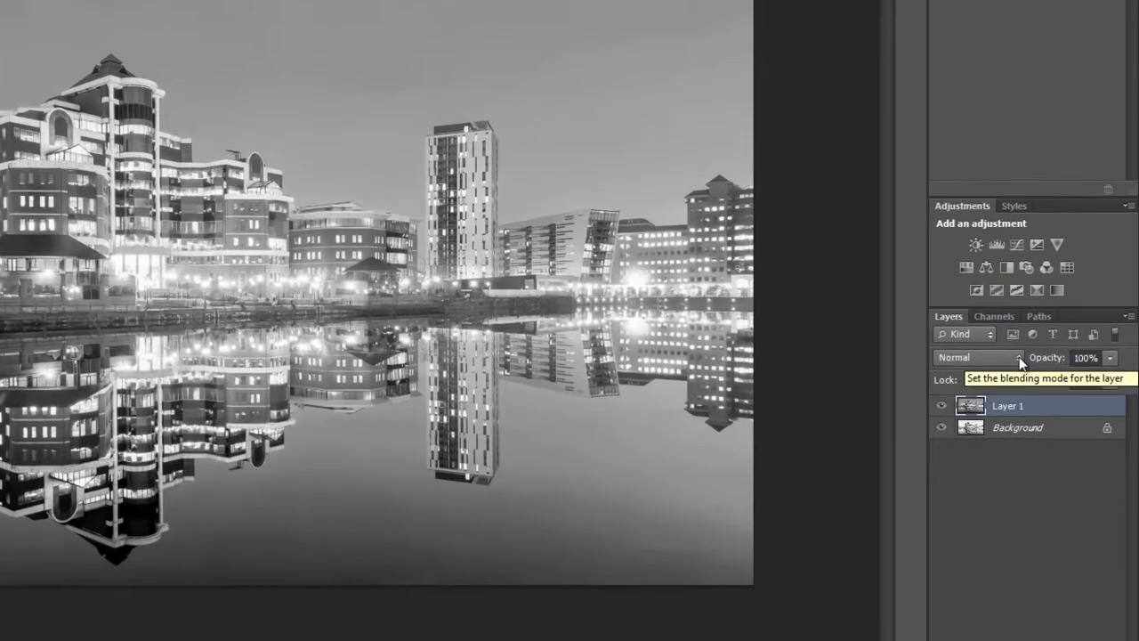
pyautogui.click(1055, 388)
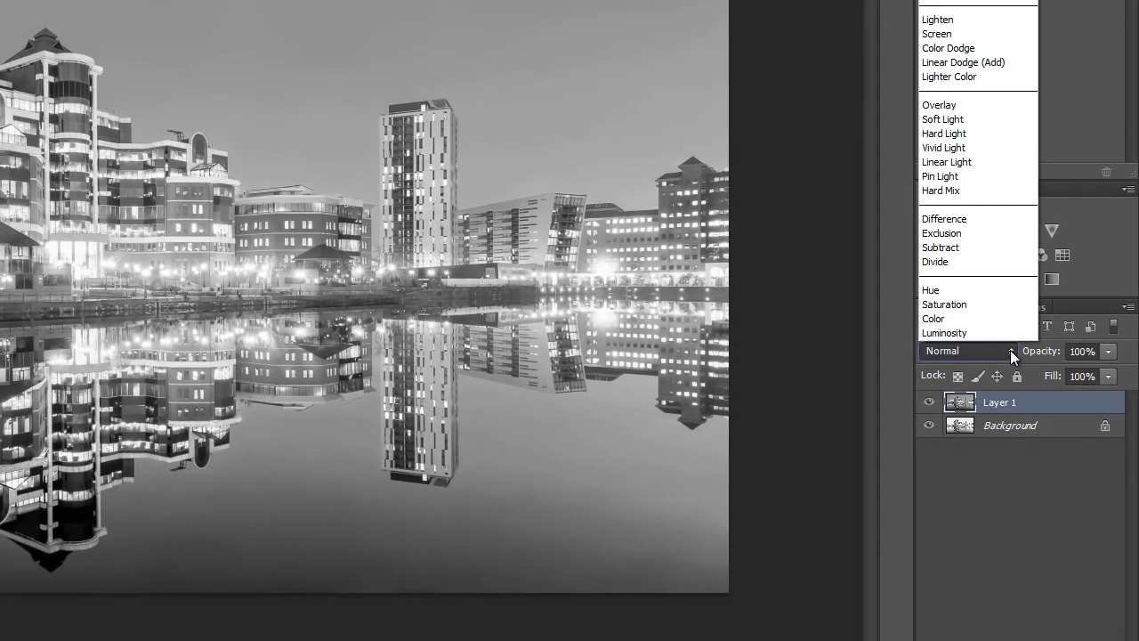
pyautogui.click(942, 219)
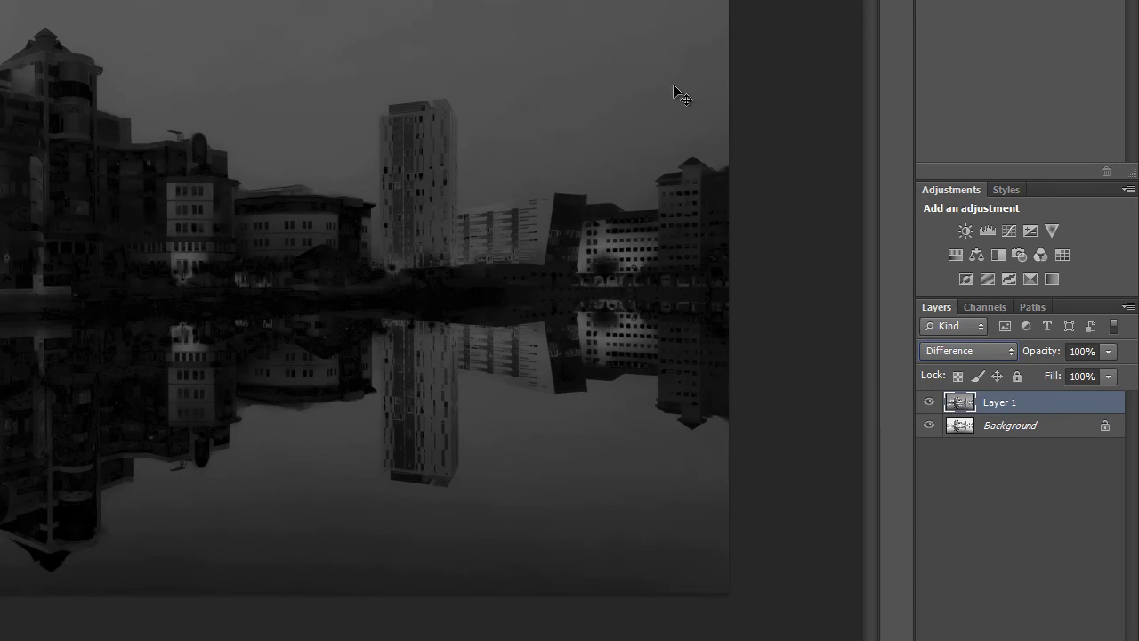
# - Shift Layer 1 slightly sideways to test its alignment and revert to the Blending Change history state
pyautogui.moveTo(674, 87); pyautogui.dragTo(681, 87)
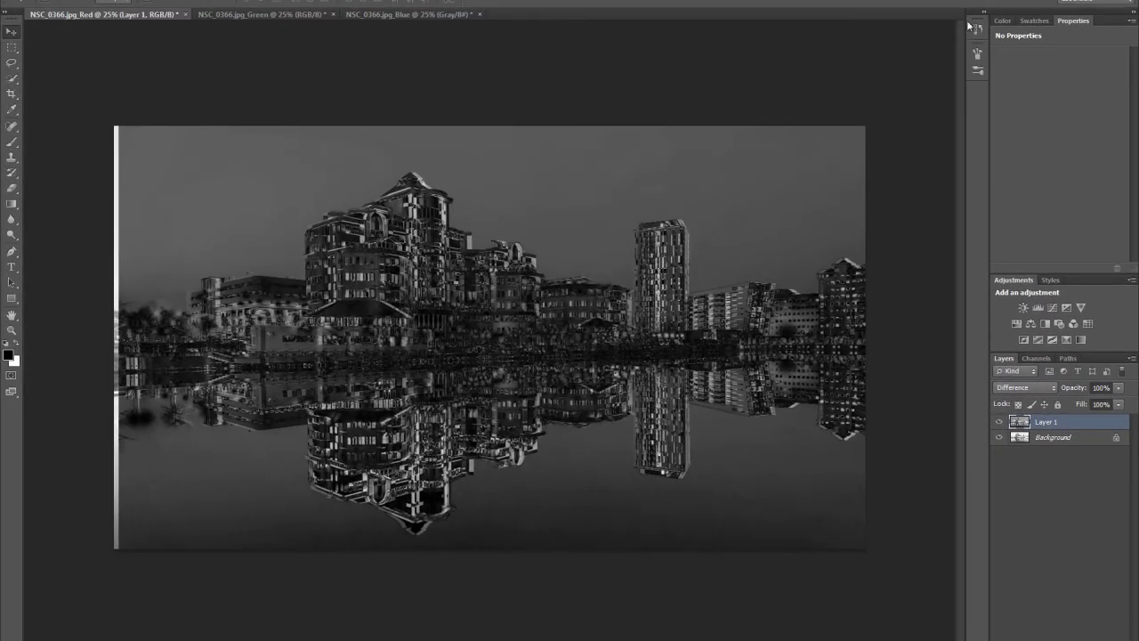
pyautogui.click(977, 33)
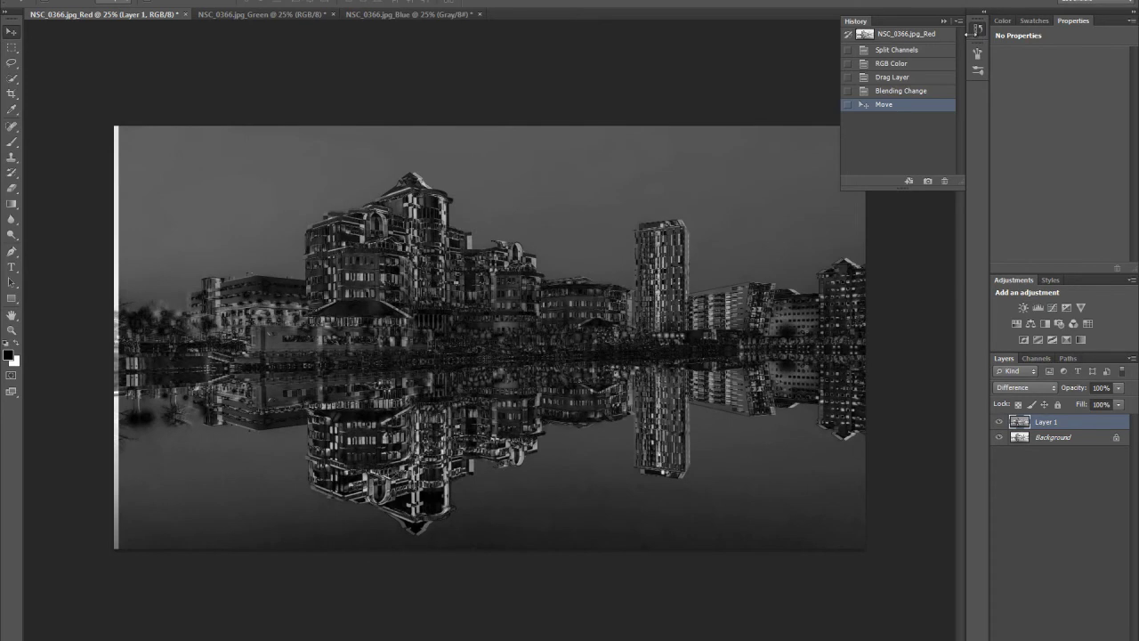
pyautogui.click(921, 93)
pyautogui.click(921, 92)
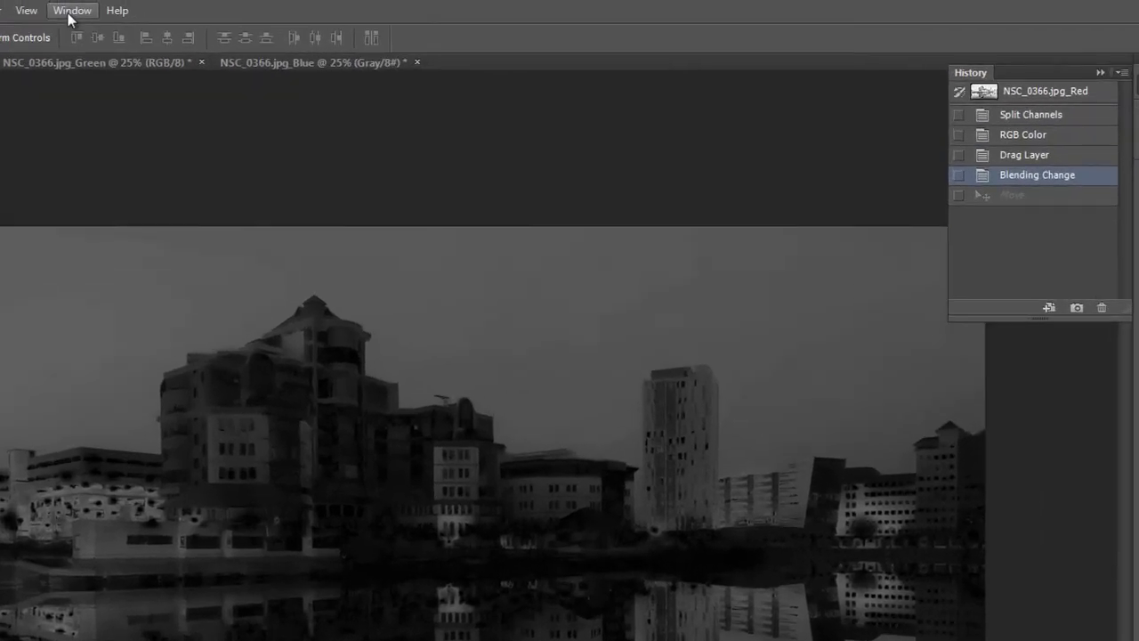
pyautogui.click(57, 15)
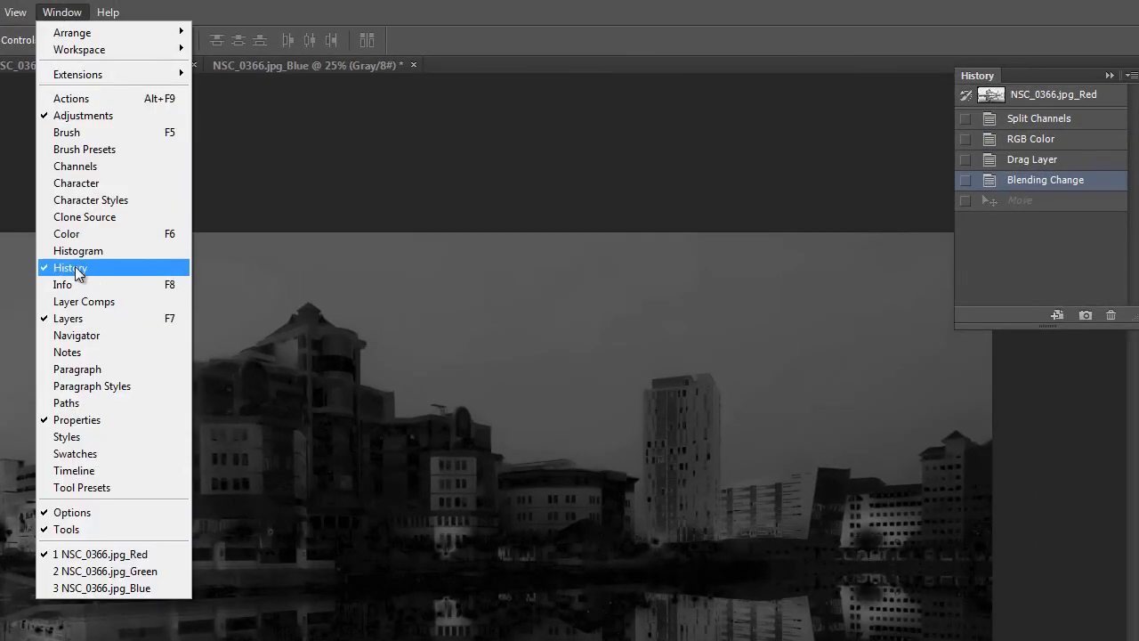
pyautogui.click(1112, 78)
pyautogui.click(1110, 77)
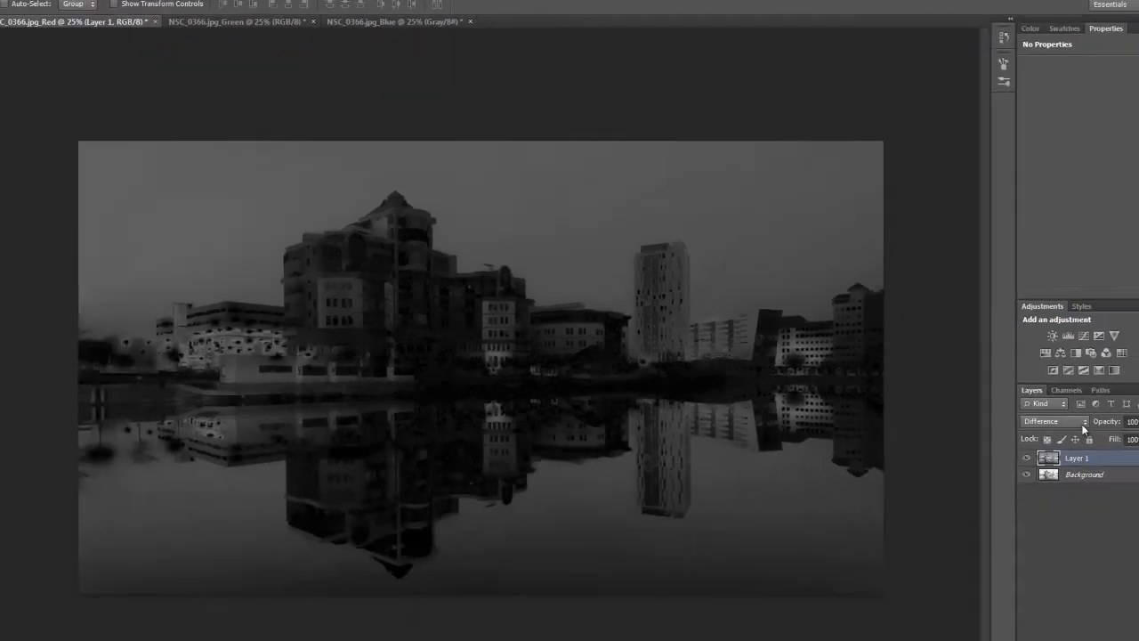
# - Set Layer 1's blending mode to Normal and toggle its visibility to compare it with the Background image
pyautogui.click(1024, 387)
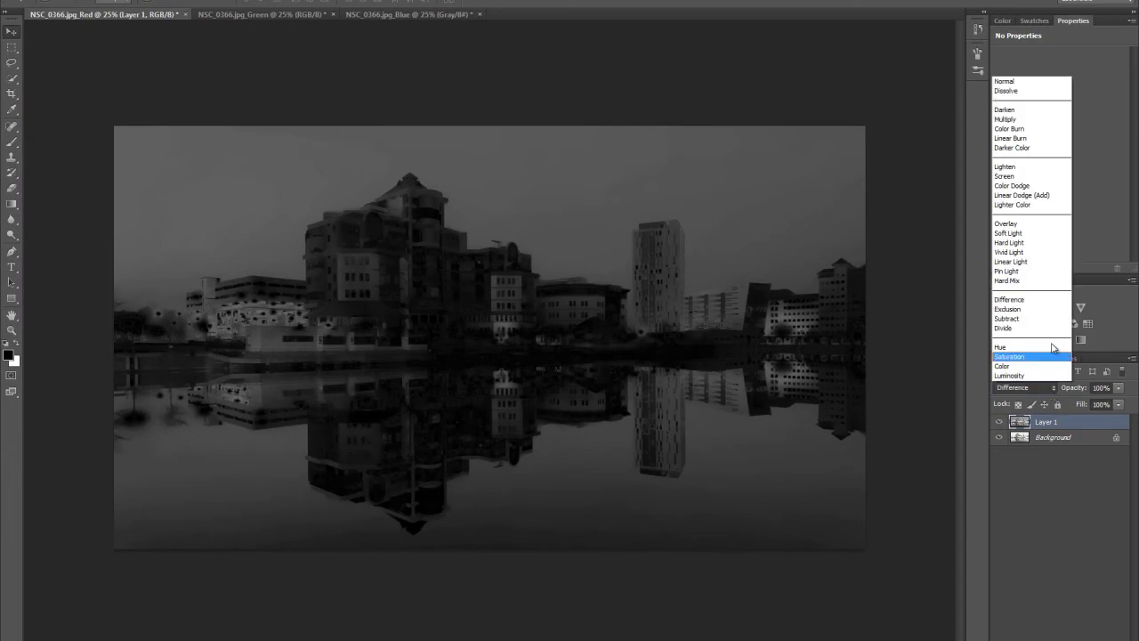
pyautogui.click(1031, 83)
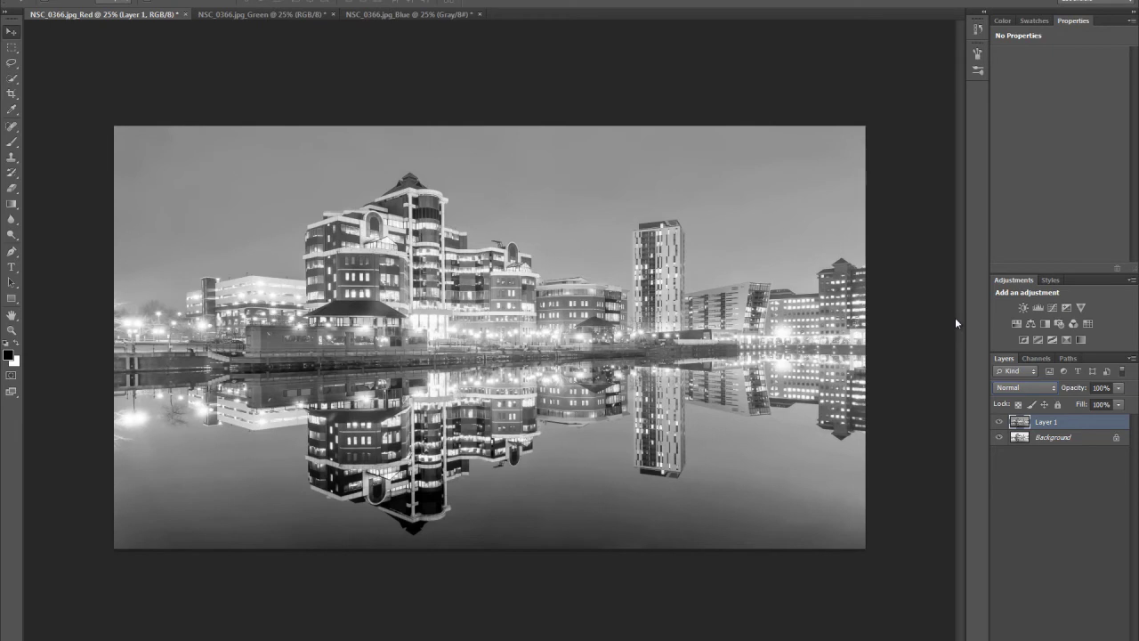
pyautogui.click(1001, 422)
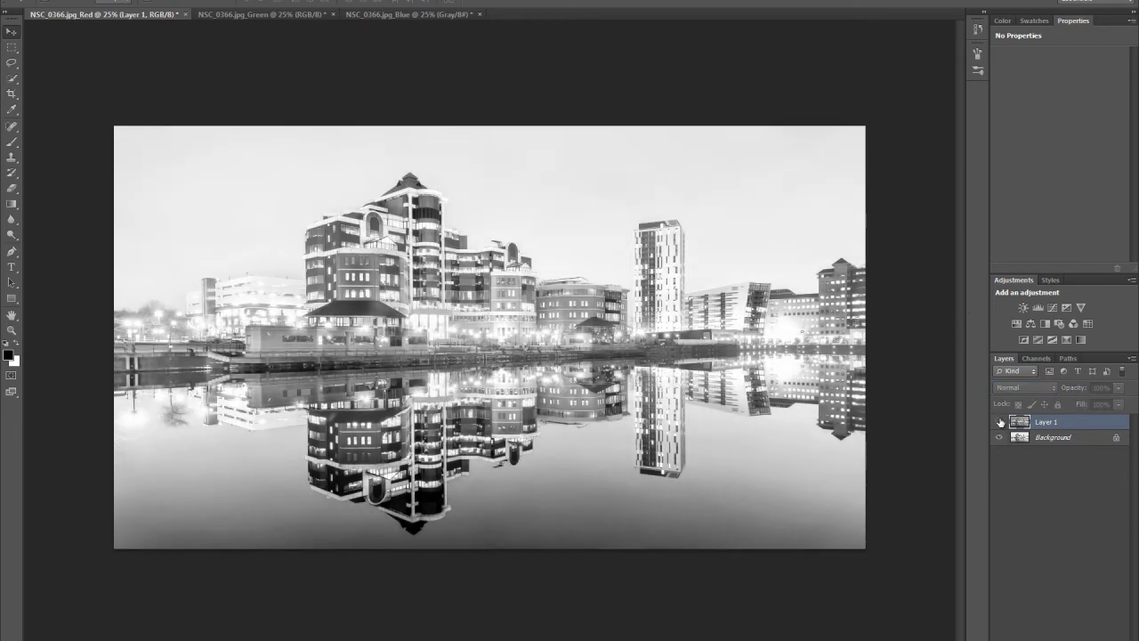
pyautogui.click(1000, 422)
pyautogui.click(1001, 422)
pyautogui.click(1000, 422)
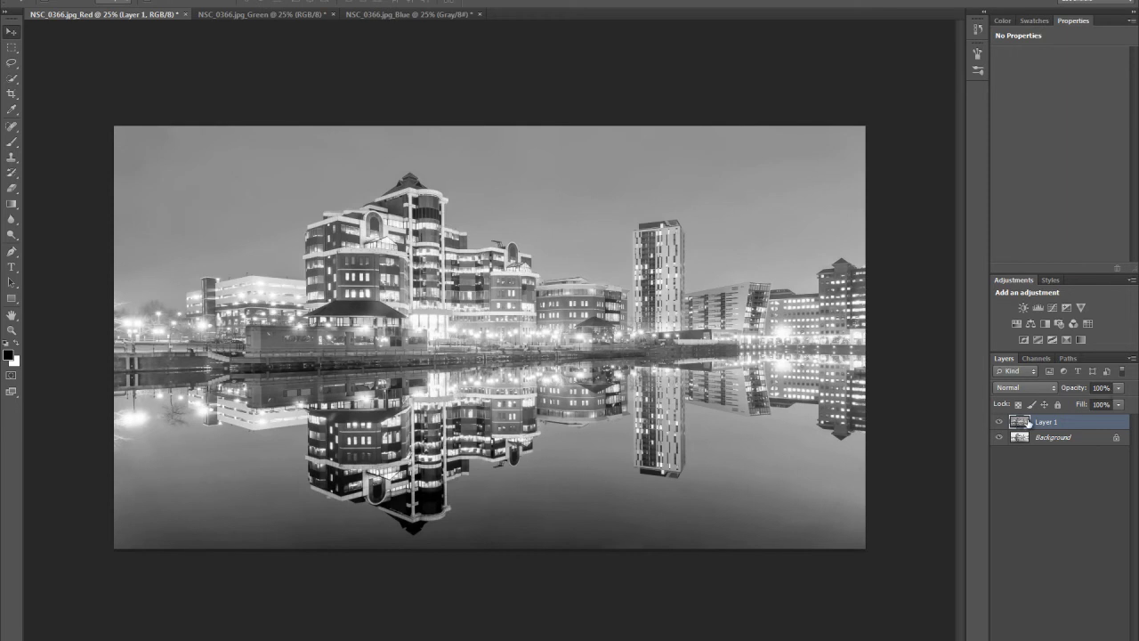
# - Try Layer 1 at 43% opacity with the Background hidden and shown, and restore its opacity to 100%
pyautogui.click(1118, 389)
pyautogui.moveTo(1116, 405); pyautogui.dragTo(1095, 407)
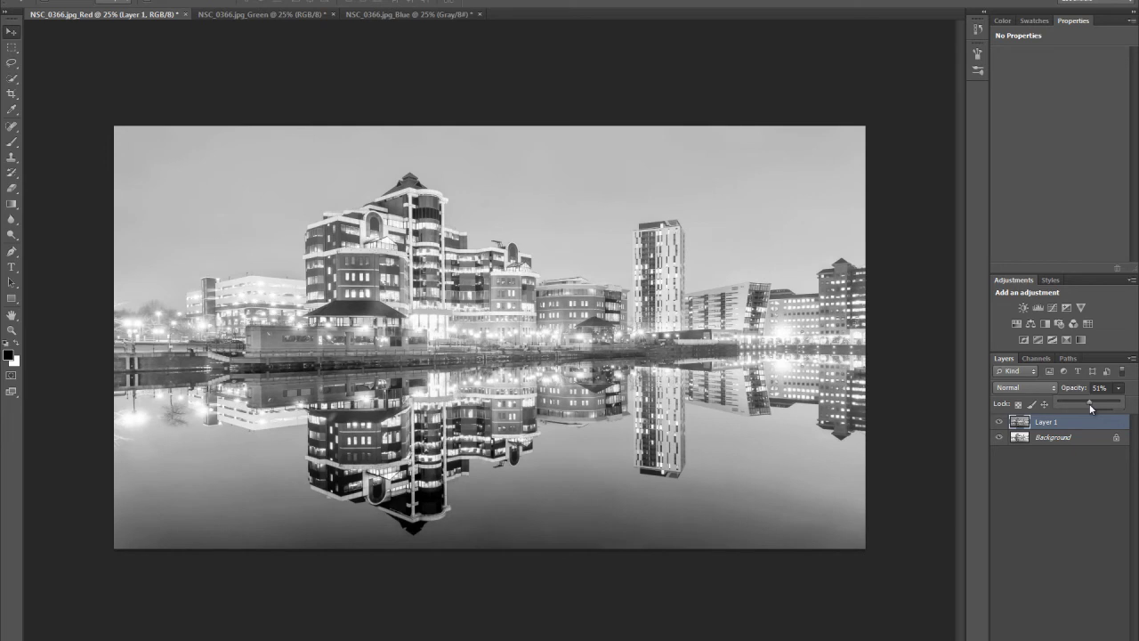
pyautogui.click(1000, 438)
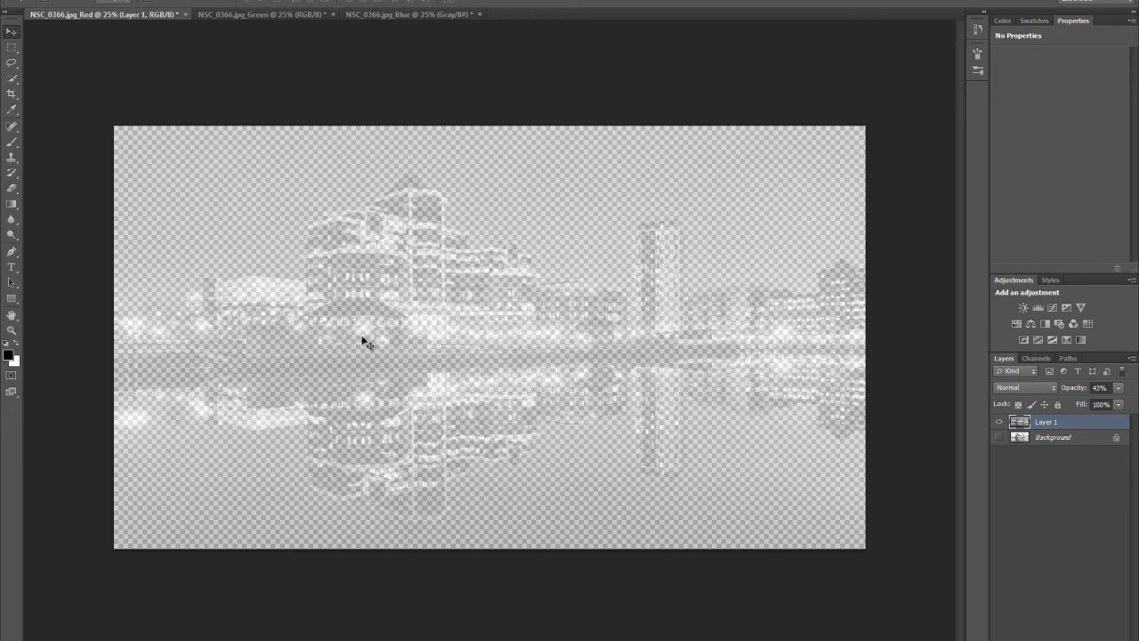
pyautogui.click(999, 437)
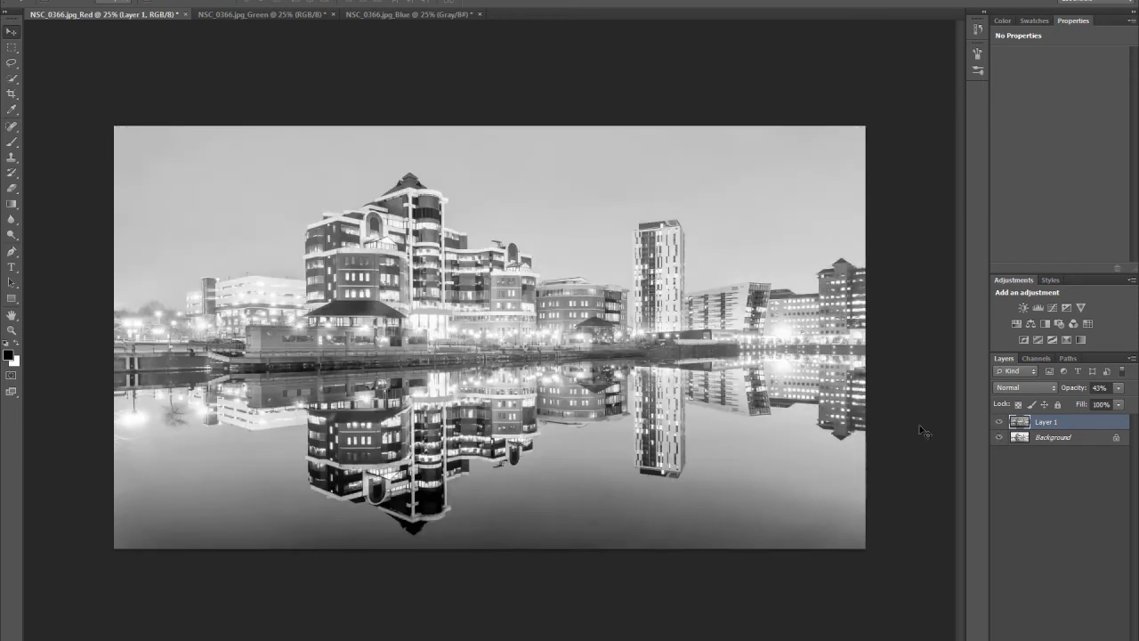
pyautogui.click(1119, 388)
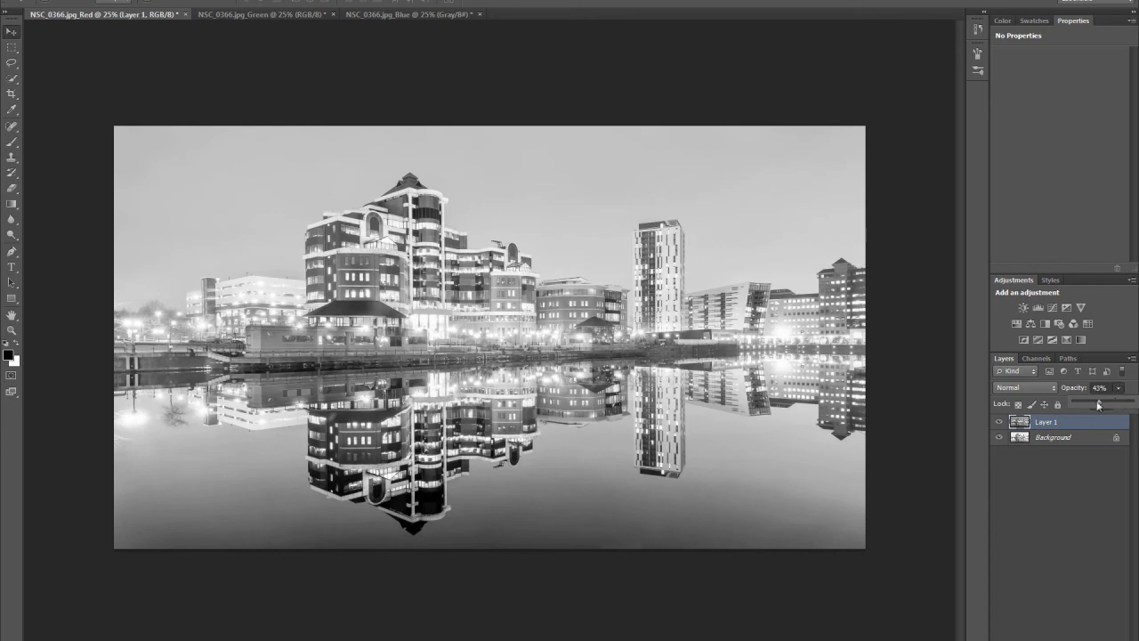
pyautogui.moveTo(1095, 405); pyautogui.dragTo(1137, 405)
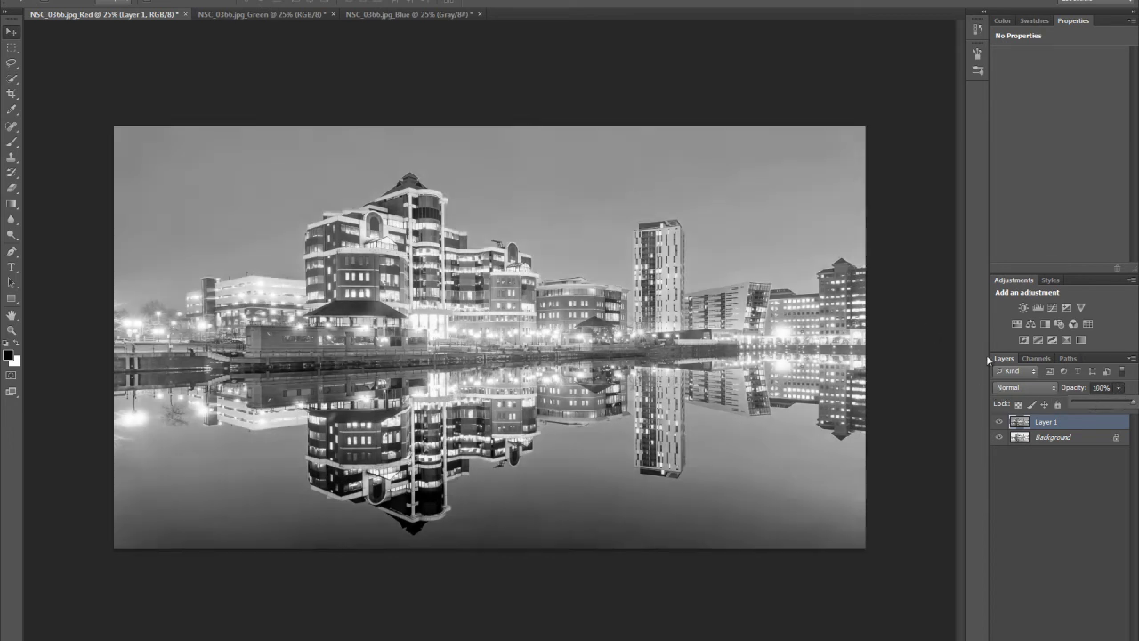
# - Set Layer 1's blending mode to Multiply and open its Layer Style blending options, keeping the image in view
pyautogui.click(1054, 387)
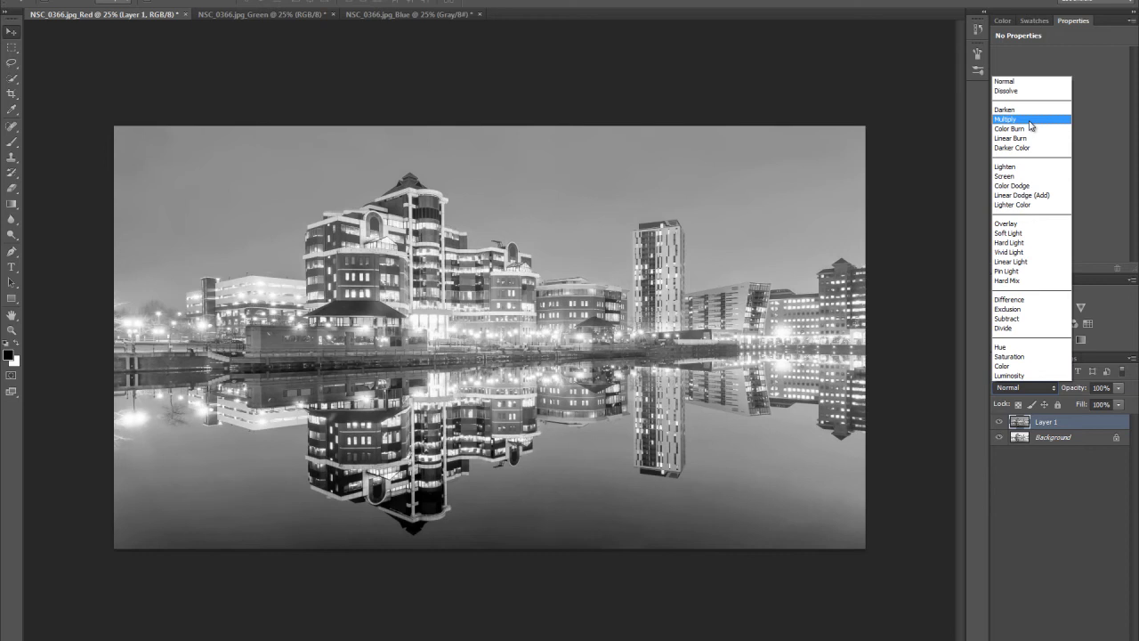
pyautogui.click(1031, 121)
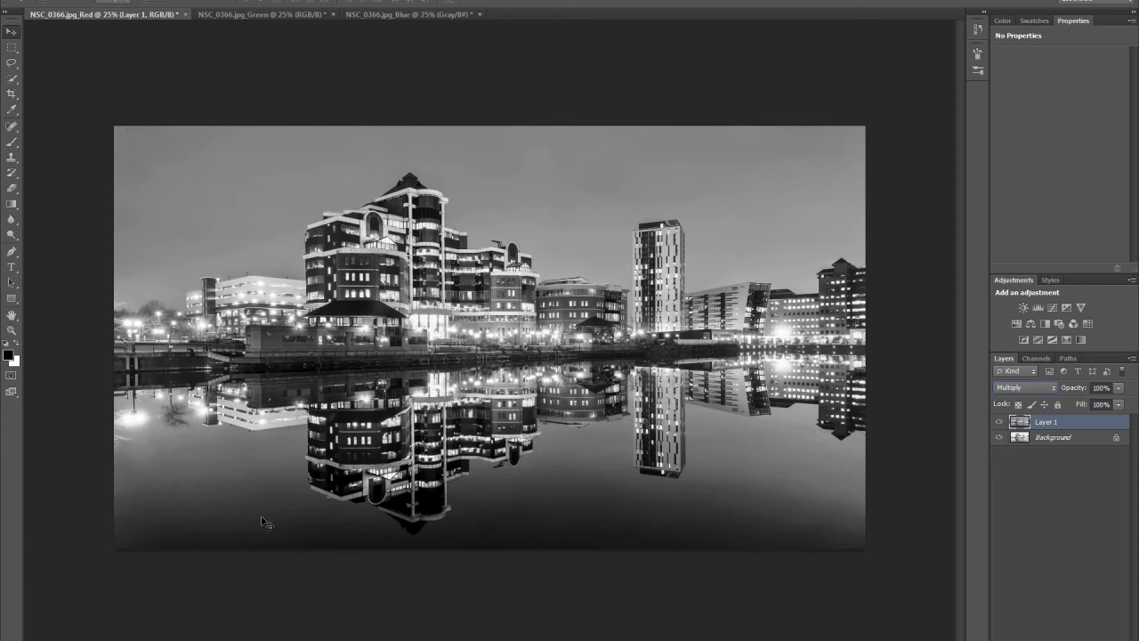
pyautogui.doubleClick(1071, 423)
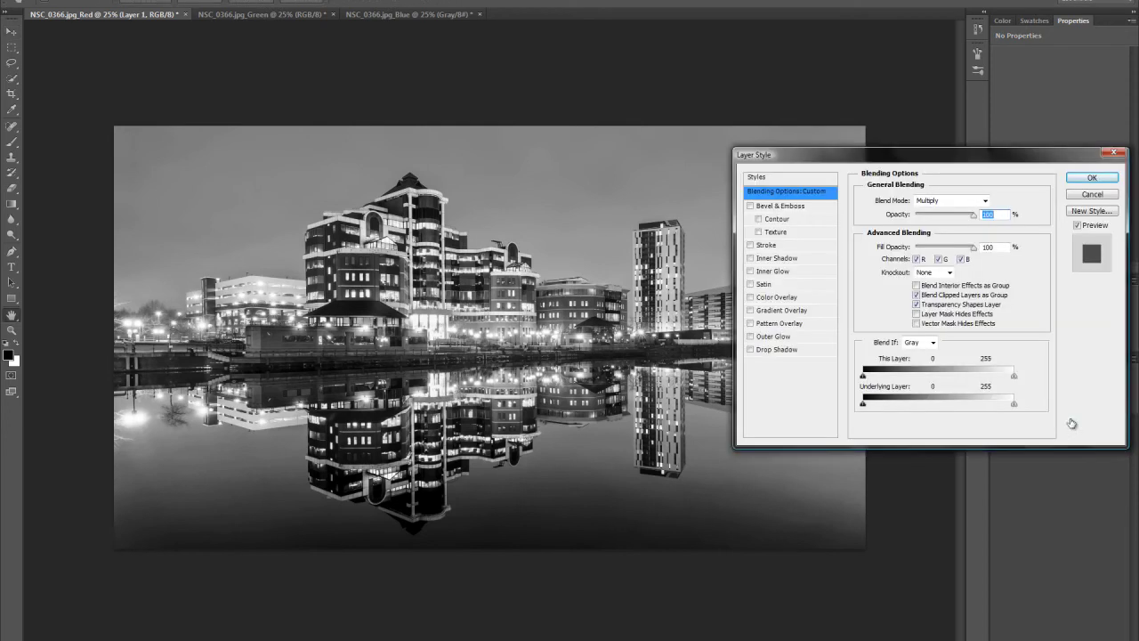
pyautogui.moveTo(949, 160); pyautogui.dragTo(872, 141)
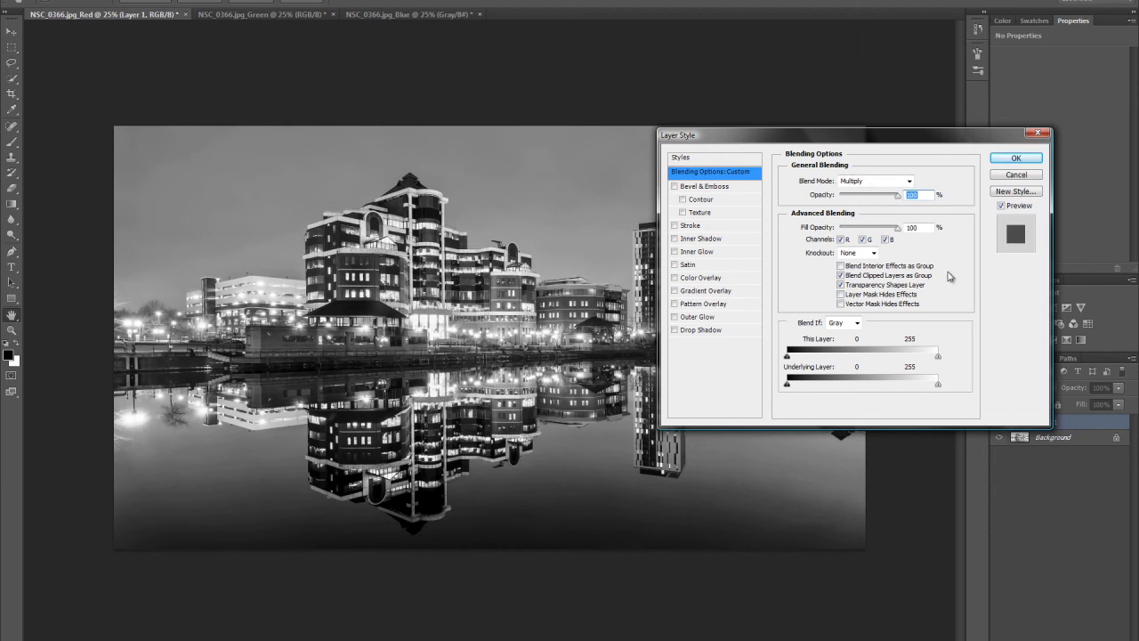
pyautogui.moveTo(924, 140); pyautogui.dragTo(832, 137)
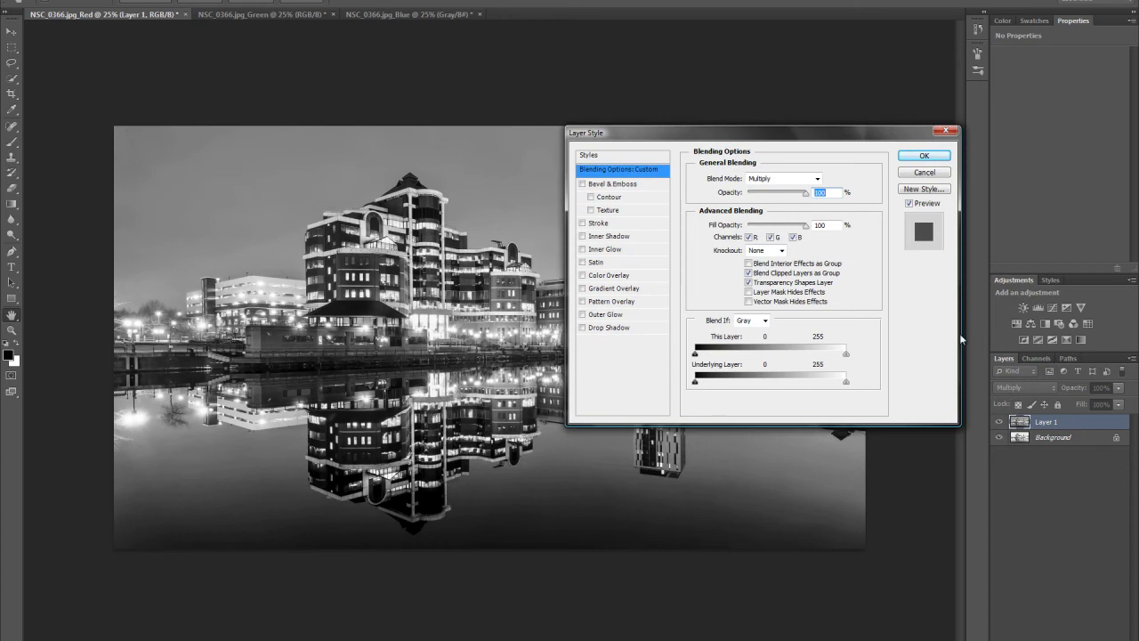
pyautogui.moveTo(811, 196)
pyautogui.mouseDown()
pyautogui.moveTo(763, 201)
pyautogui.moveTo(812, 202)
pyautogui.mouseUp()
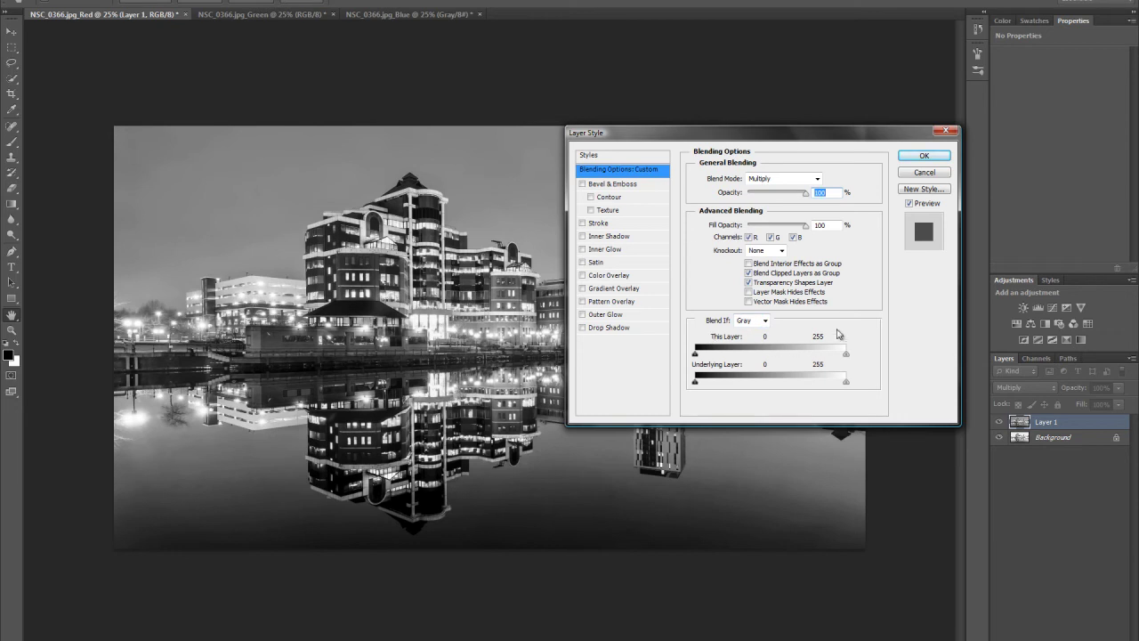
pyautogui.moveTo(781, 136); pyautogui.dragTo(933, 123)
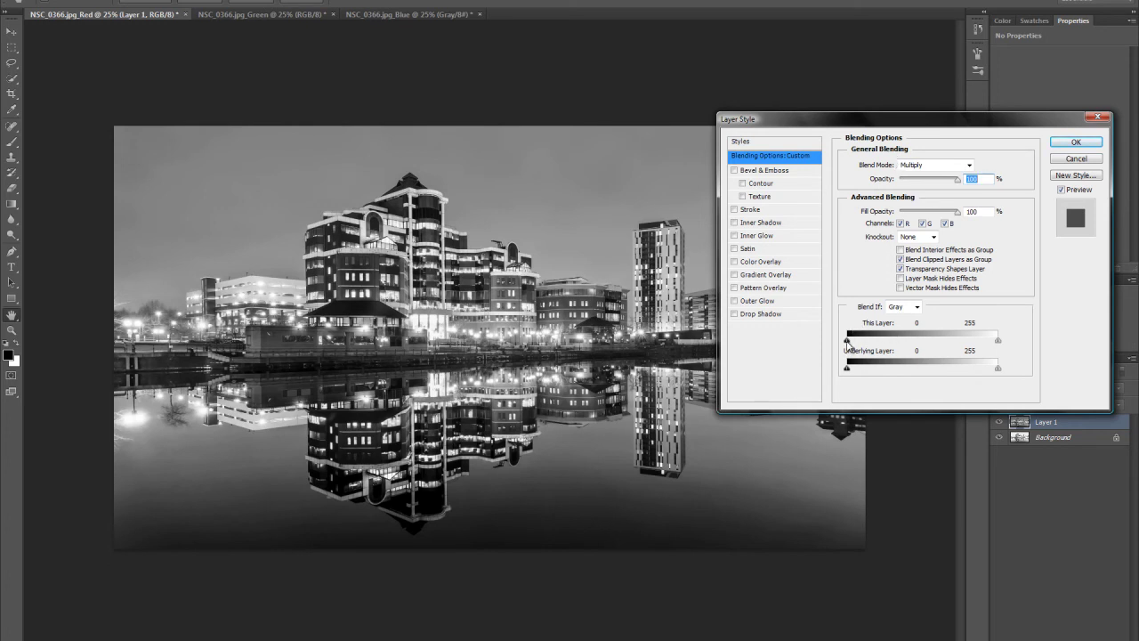
# - Try a This Layer shadow cutoff of 84, reset it, split the Blend If shadow point to 0 / 127 and apply the style
pyautogui.moveTo(847, 342); pyautogui.dragTo(897, 344)
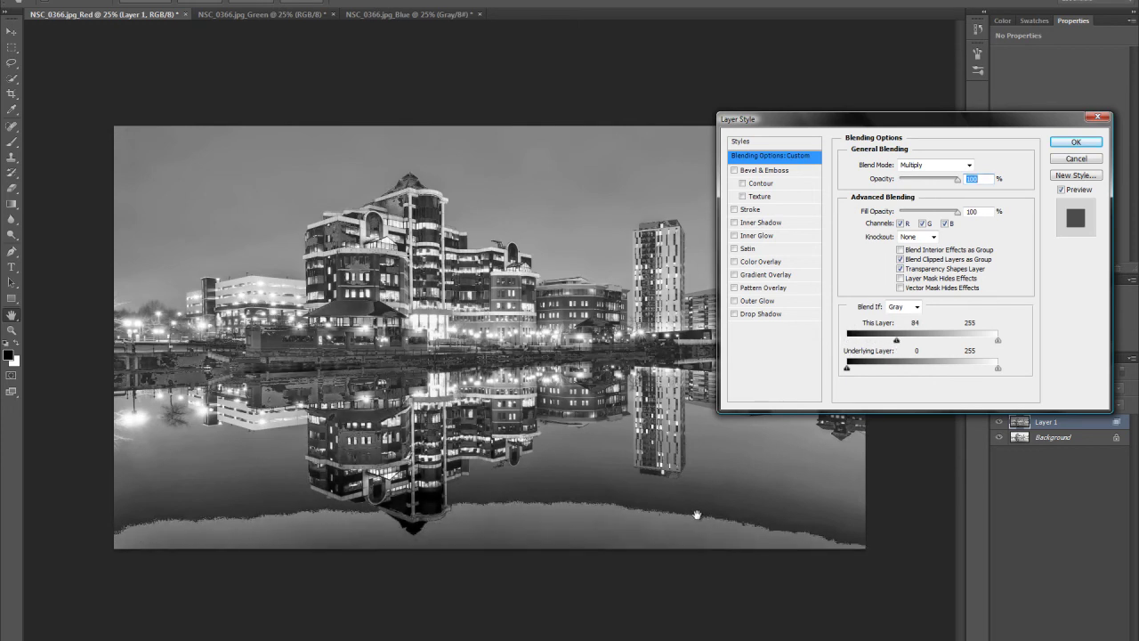
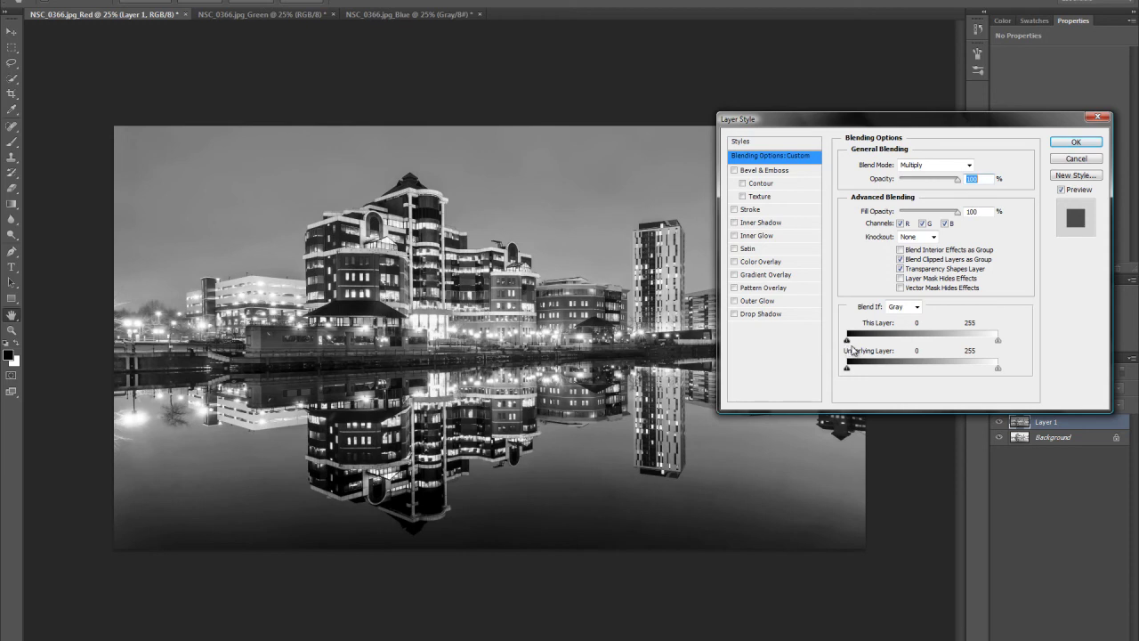
pyautogui.press('alt')
pyautogui.moveTo(847, 345); pyautogui.dragTo(923, 353)
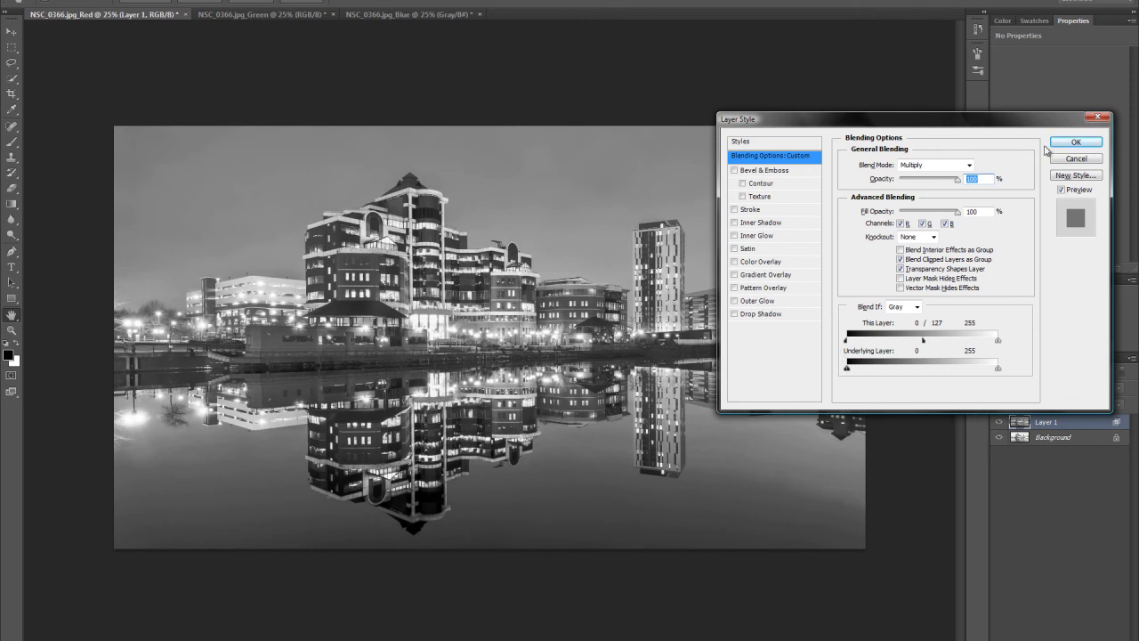
pyautogui.click(1062, 143)
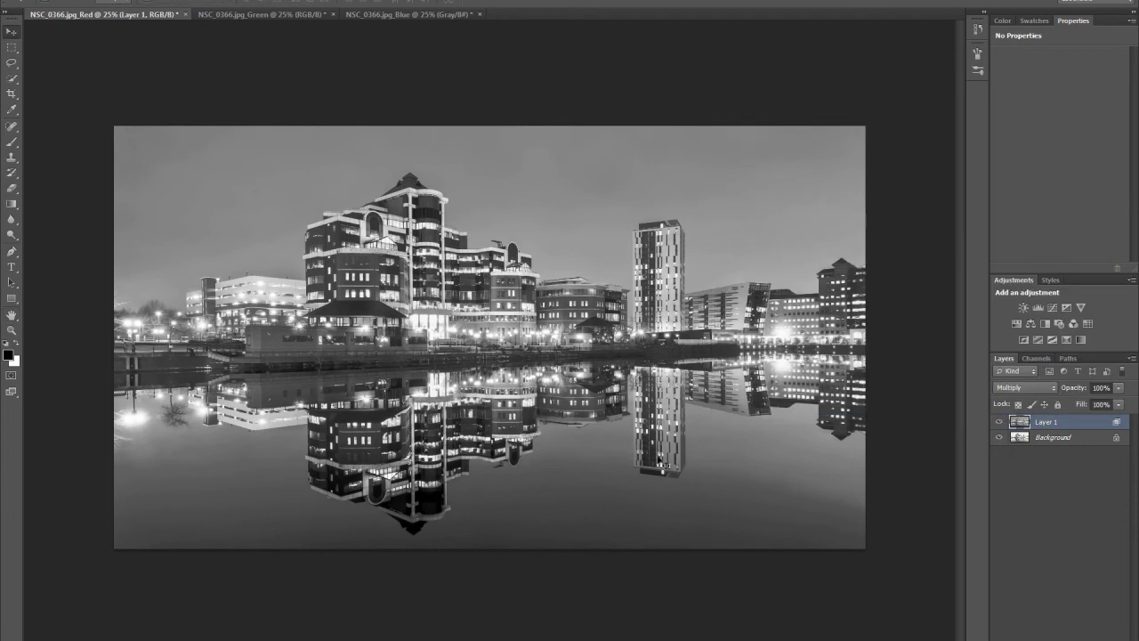
# - Toggle the visibility of the Background and of Layer 1 to examine what the Blend If split hides and blends
pyautogui.click(998, 437)
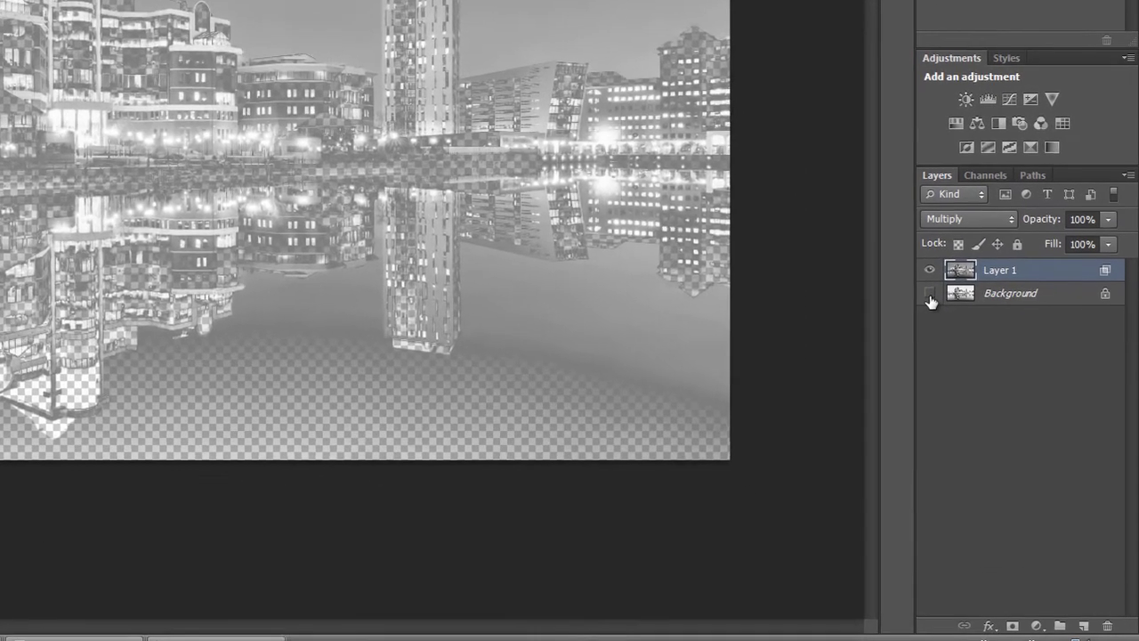
pyautogui.click(976, 392)
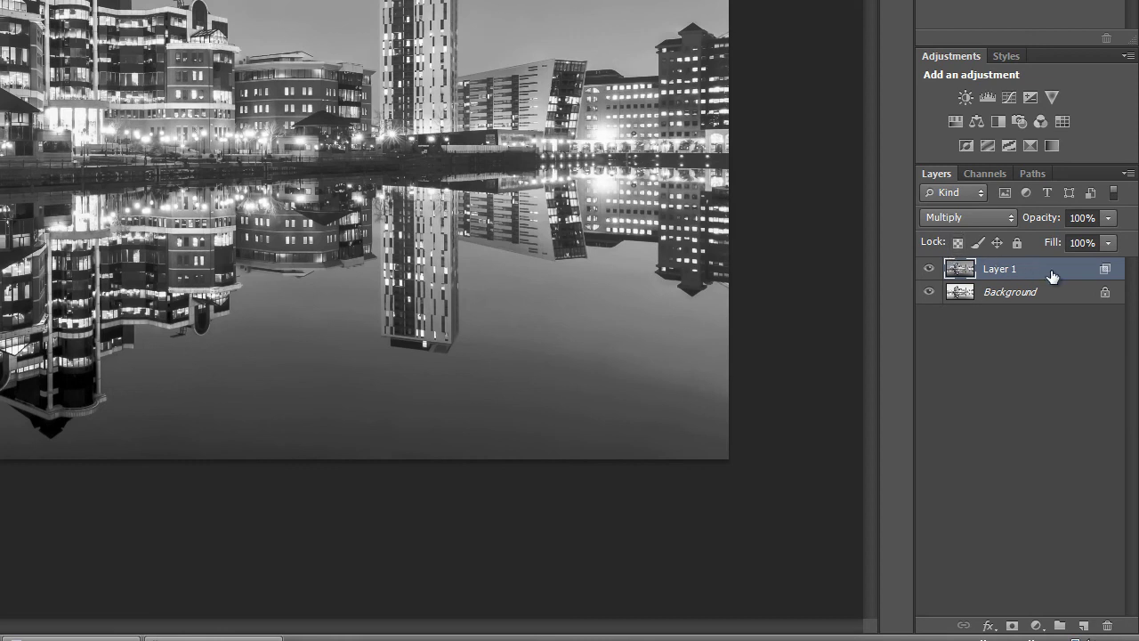
pyautogui.click(930, 269)
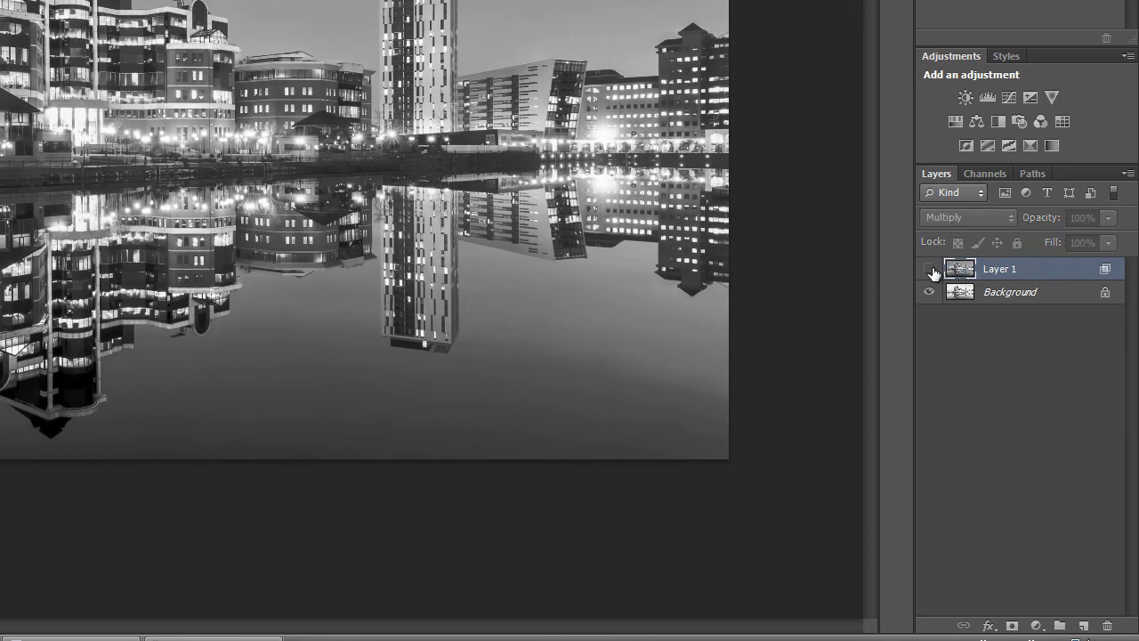
pyautogui.click(931, 270)
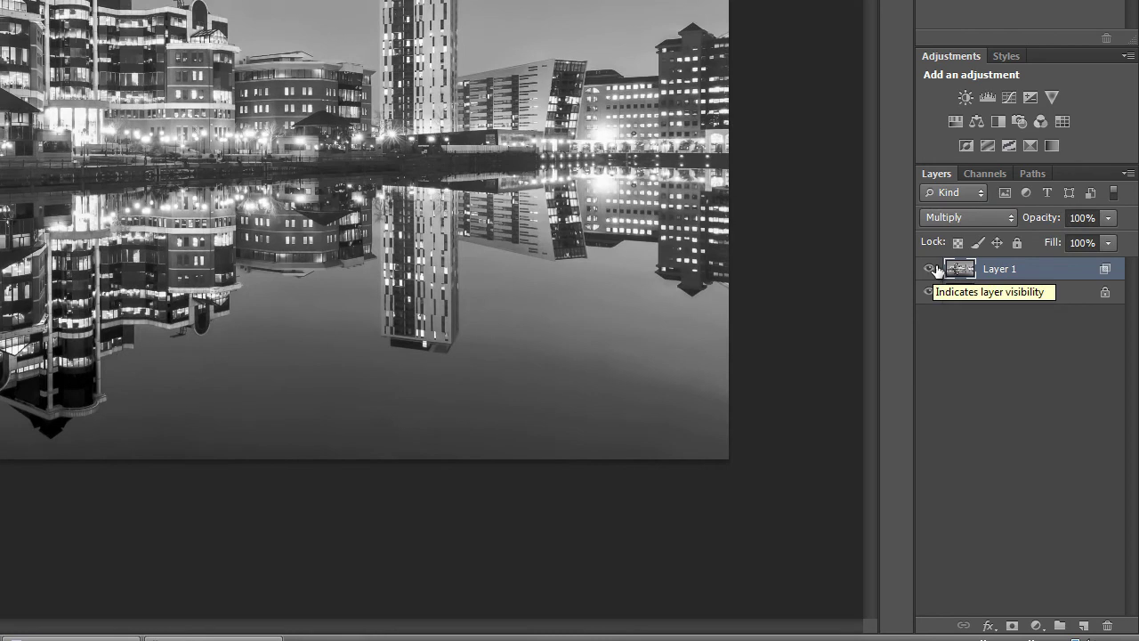
# - Try Layer 1 at 59% opacity in Multiply mode and return it to 100%
pyautogui.click(1109, 221)
pyautogui.moveTo(1109, 240); pyautogui.dragTo(1075, 246)
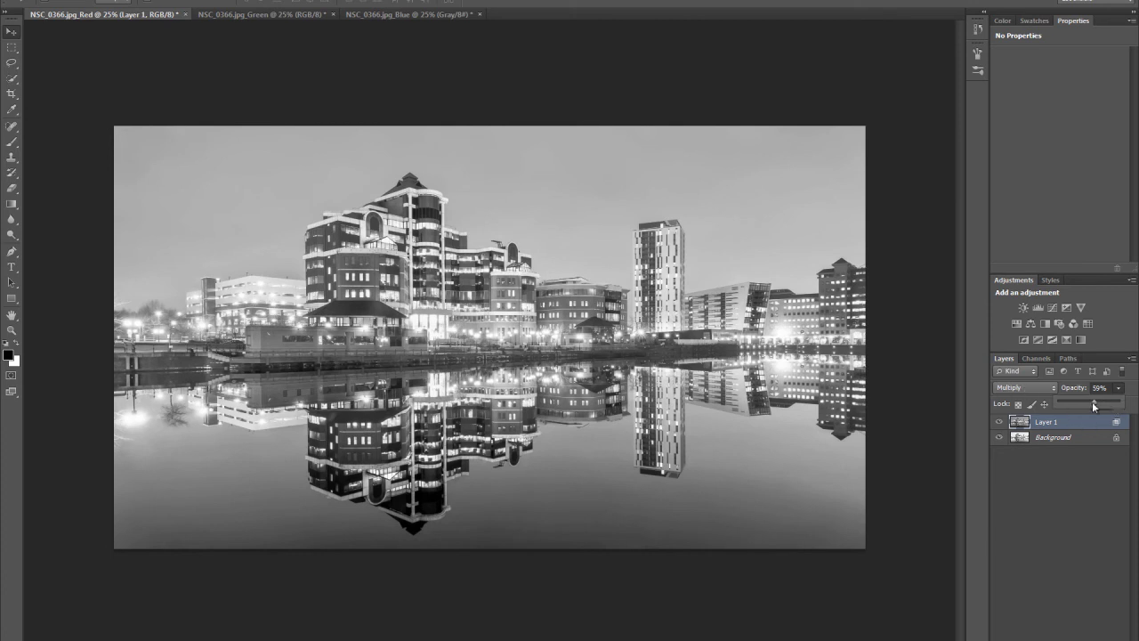
pyautogui.moveTo(1094, 405); pyautogui.dragTo(1136, 406)
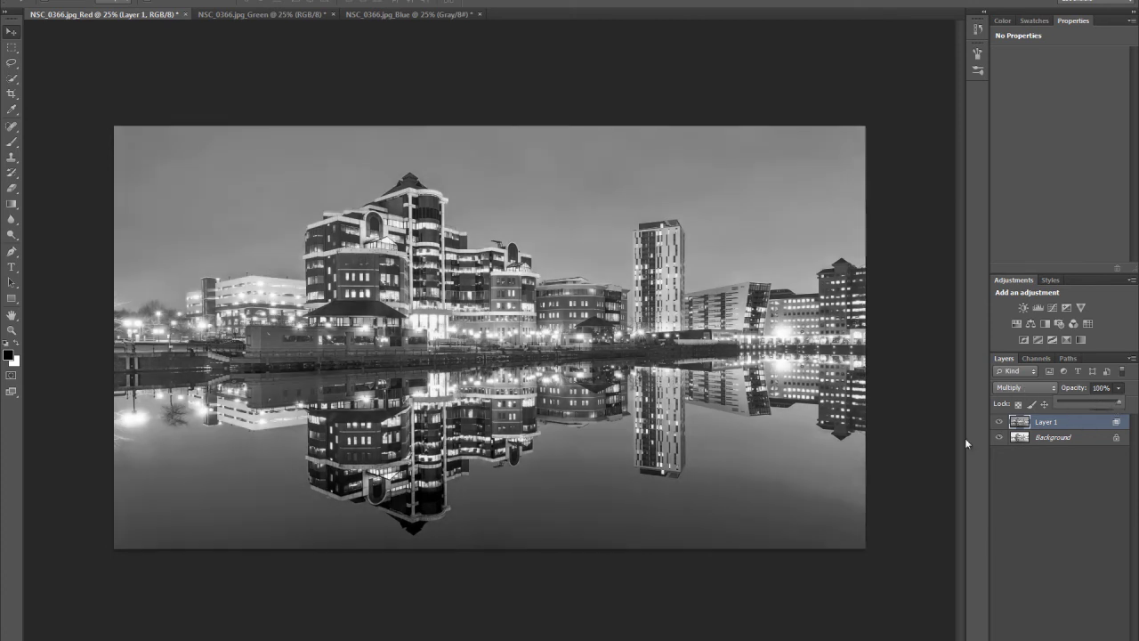
# - Try the Darken blending mode on Layer 1 and toggle the layer's visibility to judge its effect
pyautogui.click(1032, 387)
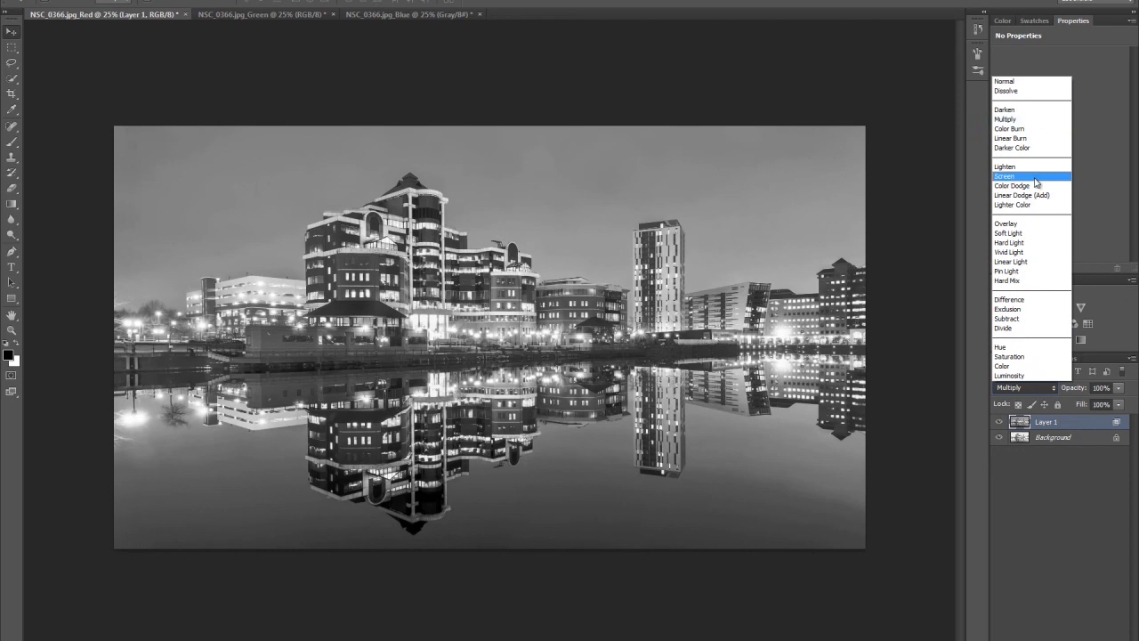
pyautogui.click(997, 109)
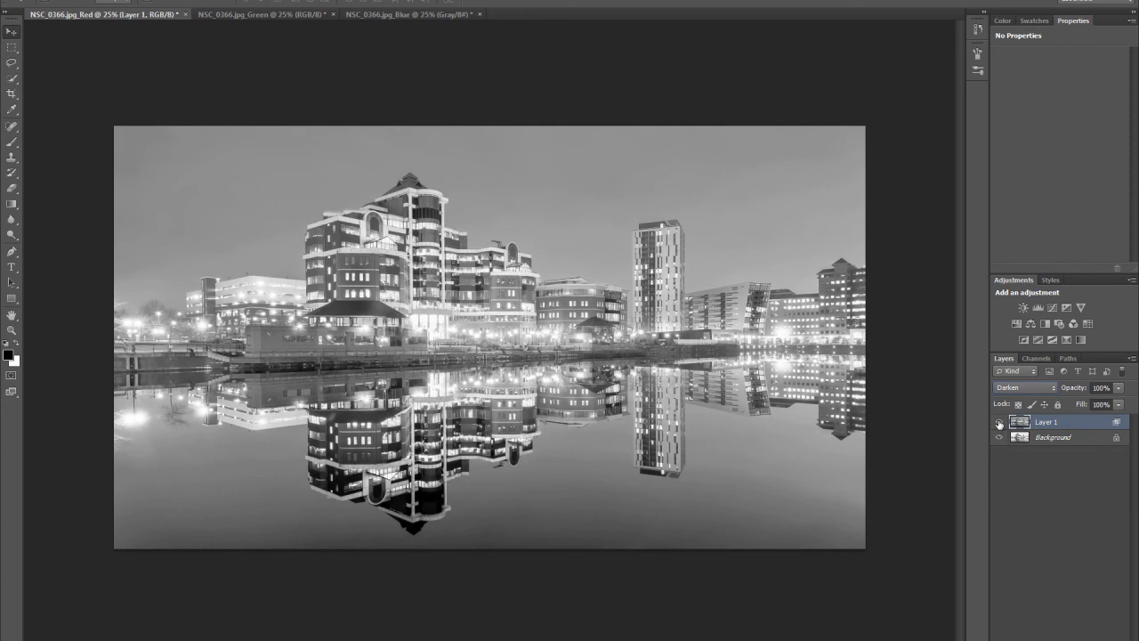
pyautogui.click(998, 422)
pyautogui.click(998, 422)
pyautogui.click(1047, 389)
pyautogui.click(1003, 112)
# - Cycle Layer 1 through the darkening and lightening blending modes, from Multiply to Lighter Color, to compare their effects
pyautogui.hotkey('shift', '+')
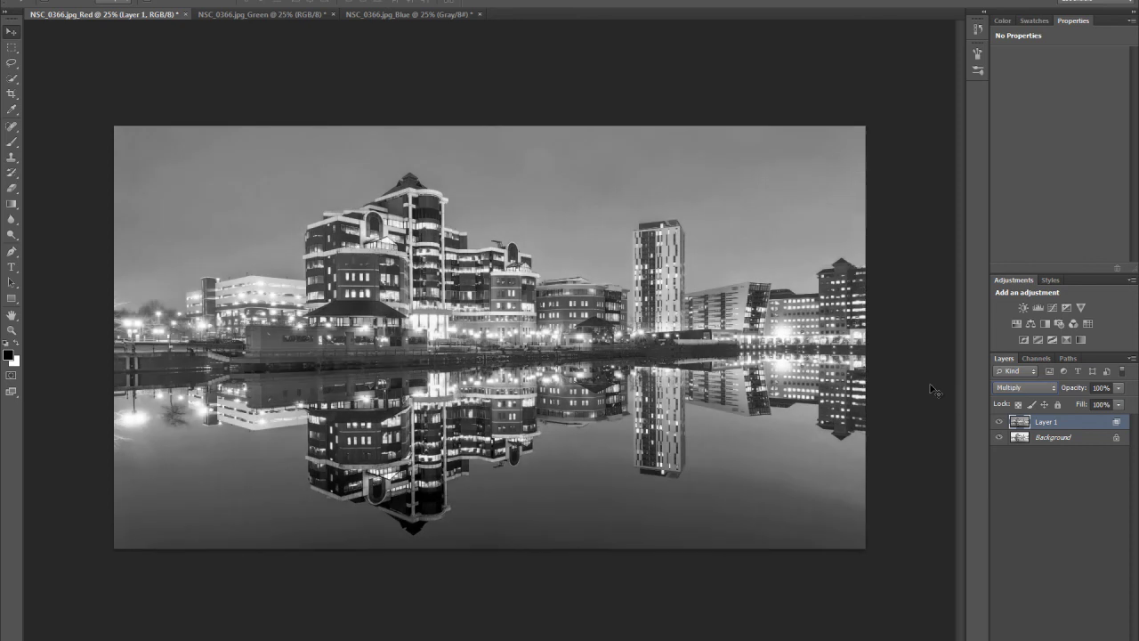
pyautogui.hotkey('shift', '+')
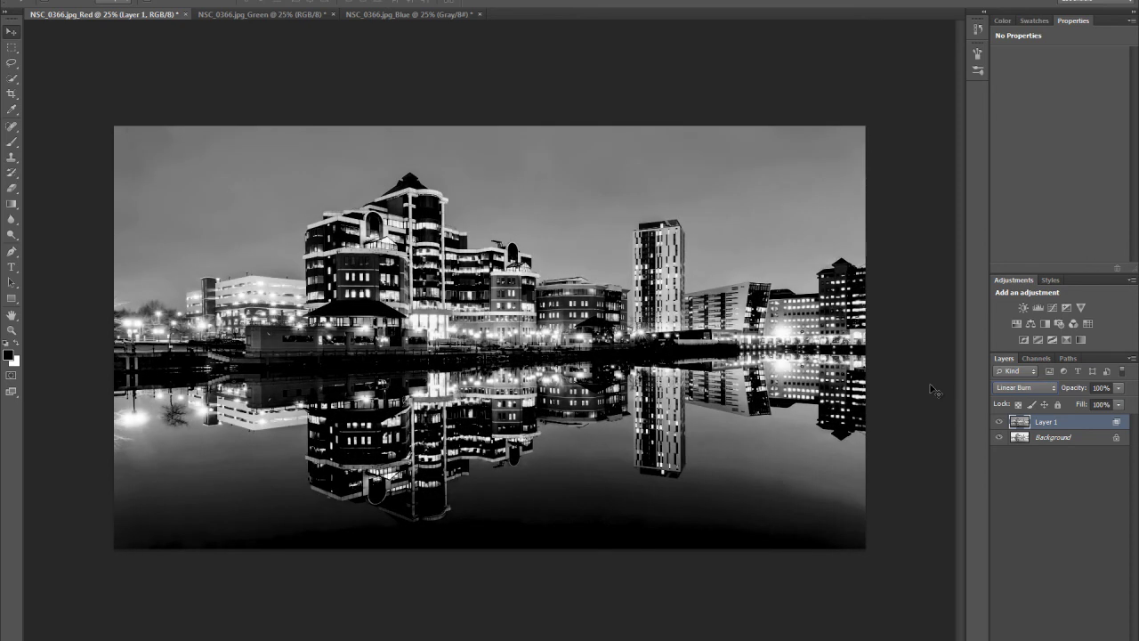
pyautogui.hotkey('shift', '+')
pyautogui.hotkey('shift', '+')
pyautogui.hotkey('shift', '+')
pyautogui.hotkey('shift', '+')
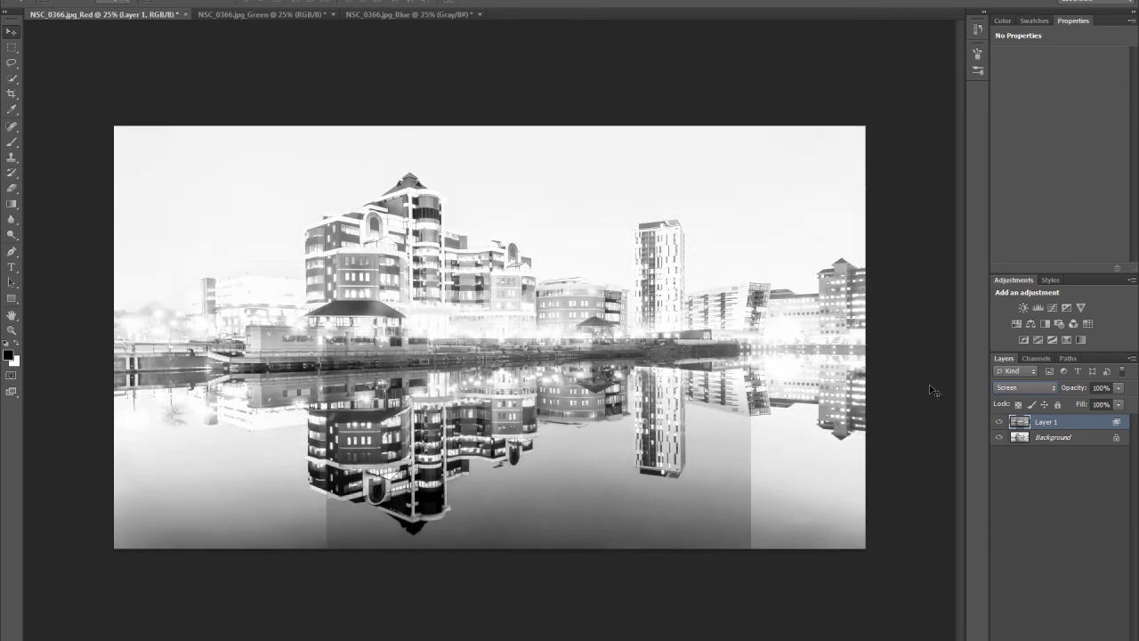
pyautogui.hotkey('shift', '+')
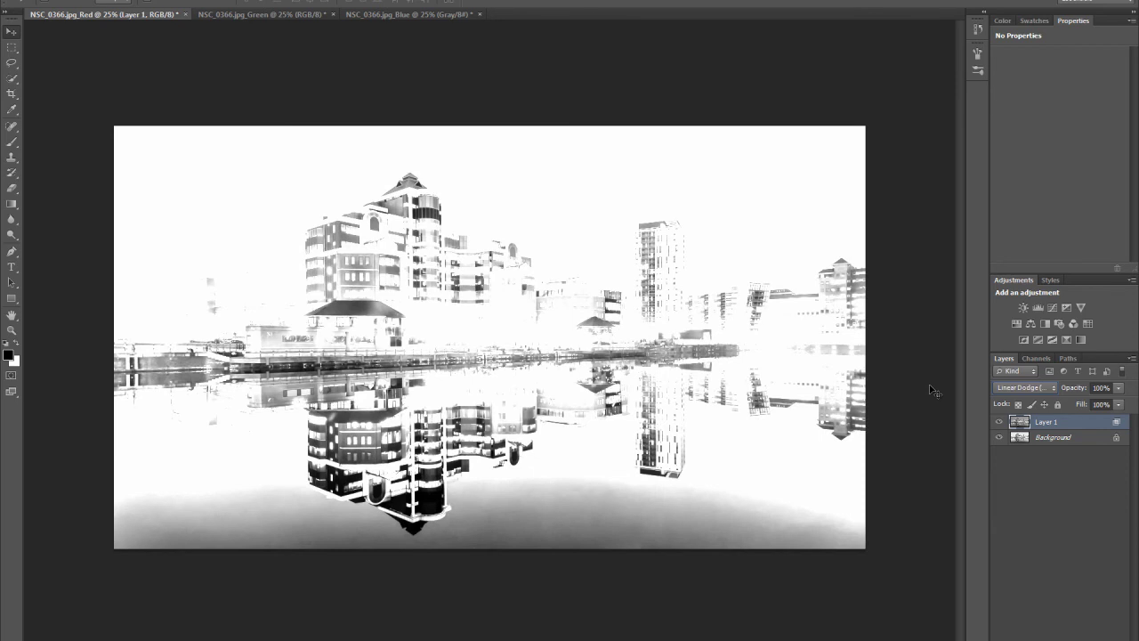
pyautogui.hotkey('shift', '+')
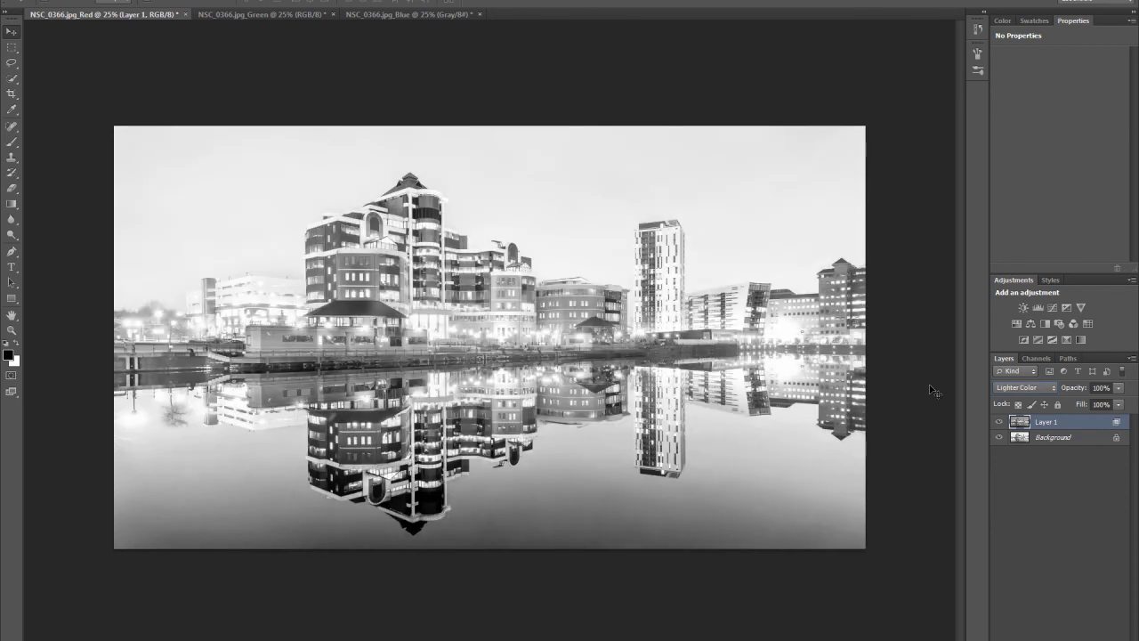
# - Try the contrast and comparative blending modes on Layer 1, including Vivid Light, Exclusion and Divide, and switch it to Hard Mix
pyautogui.hotkey('shift', '+')
pyautogui.hotkey('shift', '+')
pyautogui.hotkey('shift', '+')
pyautogui.hotkey('shift', '+')
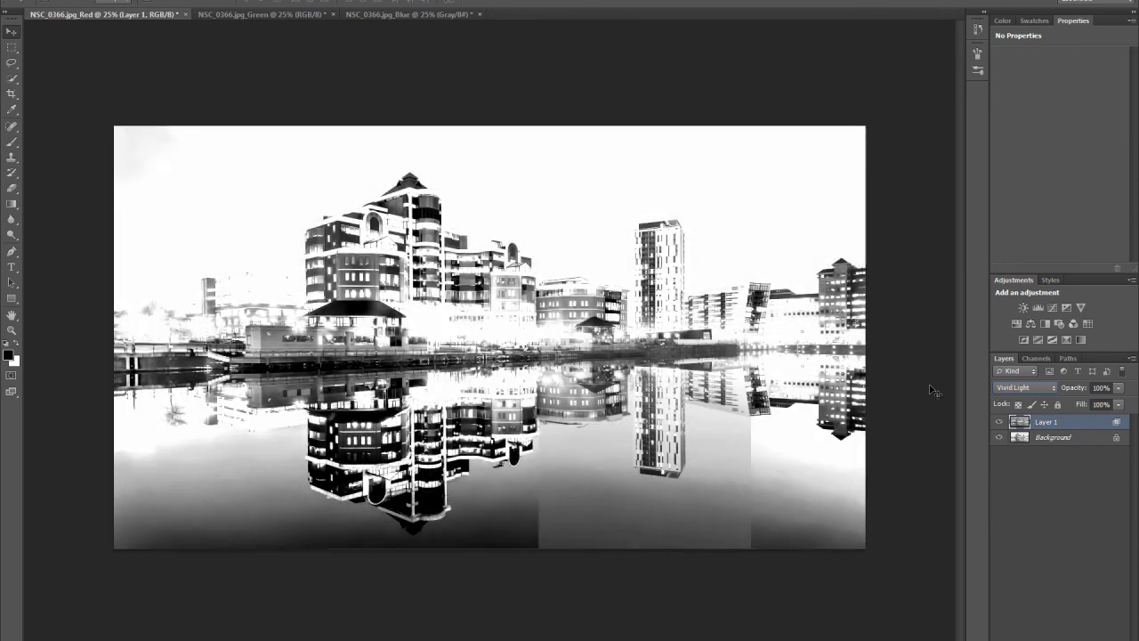
pyautogui.hotkey('shift', '+')
pyautogui.hotkey('shift', '+')
pyautogui.hotkey('shift', '+')
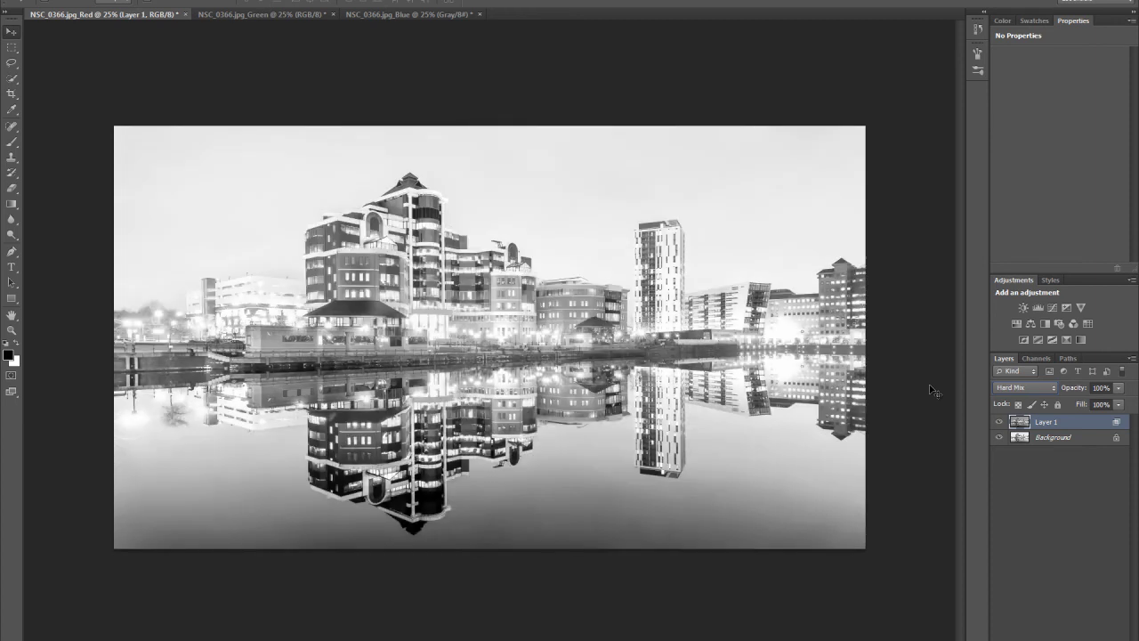
pyautogui.hotkey('shift', '+')
pyautogui.hotkey('shift', '+')
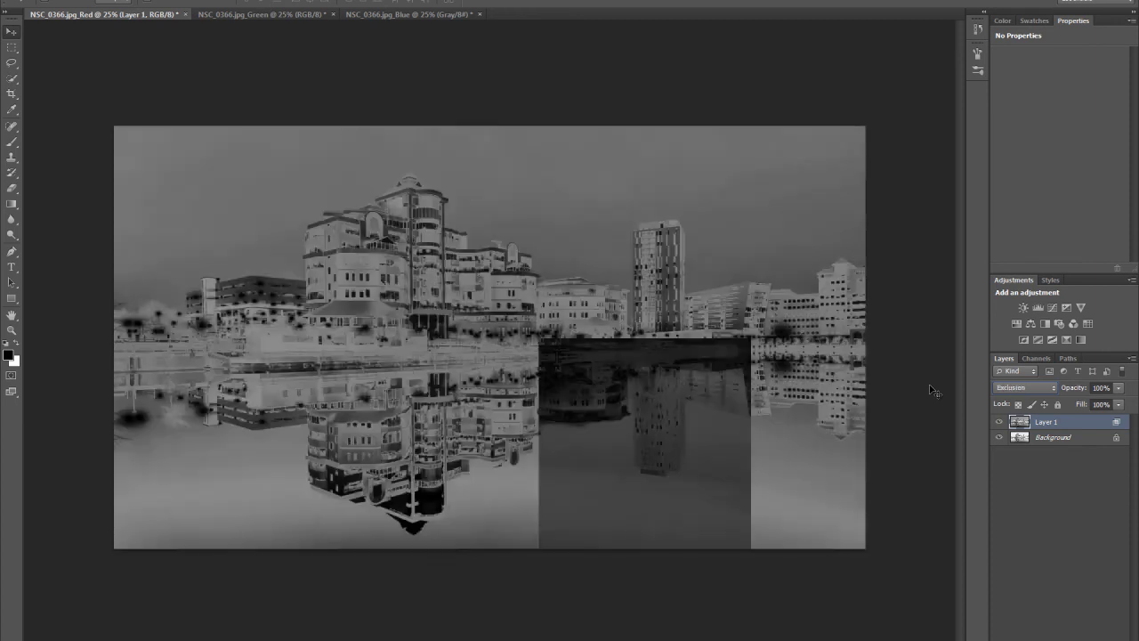
pyautogui.hotkey('shift', '+')
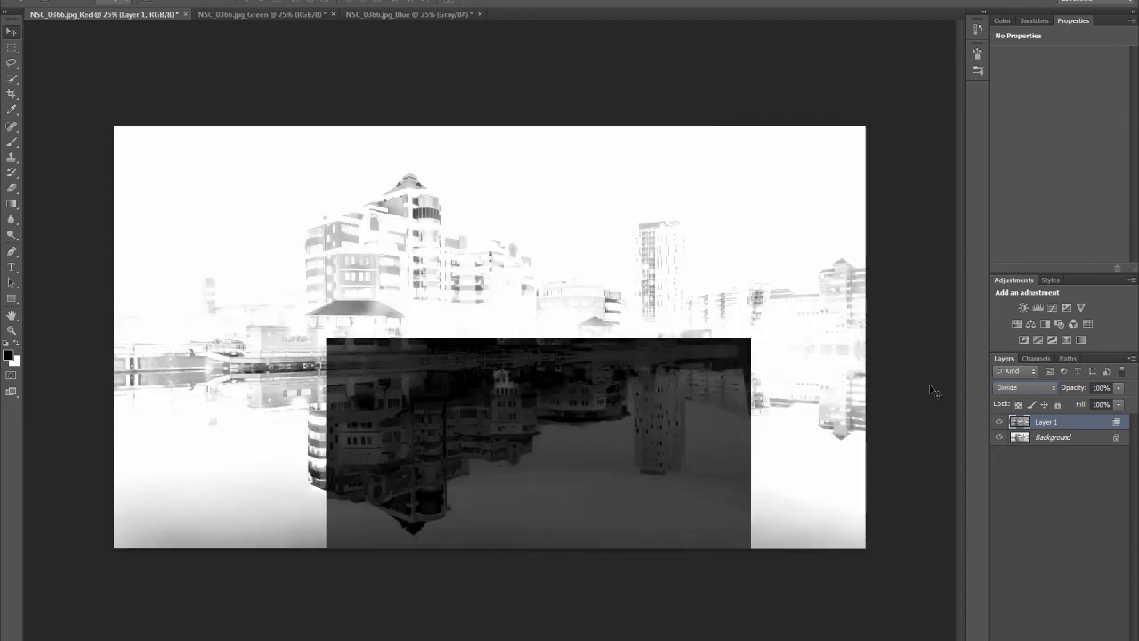
pyautogui.hotkey('alt', 'shift', 'l')
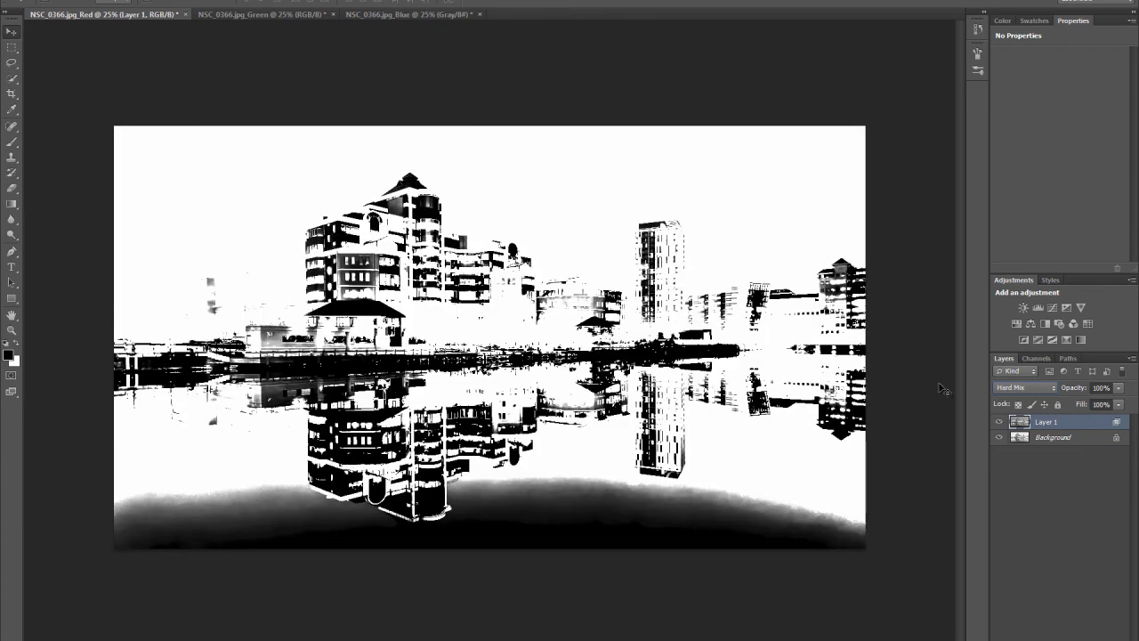
# - Set Layer 1 to the Multiply blending mode at 69% opacity
pyautogui.click(1053, 388)
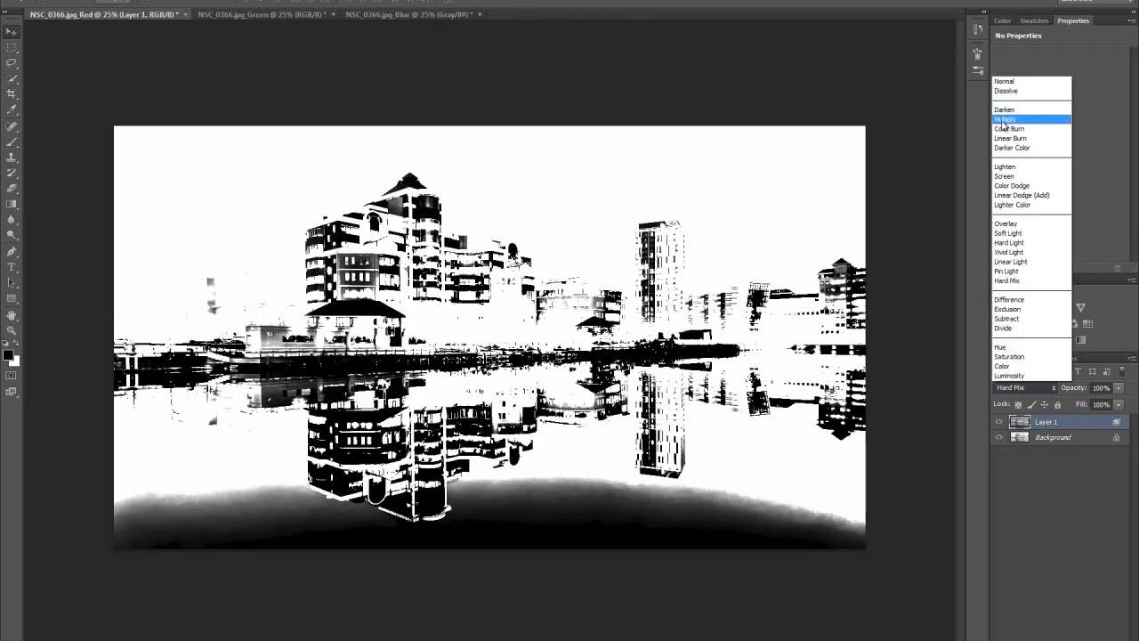
pyautogui.click(1003, 120)
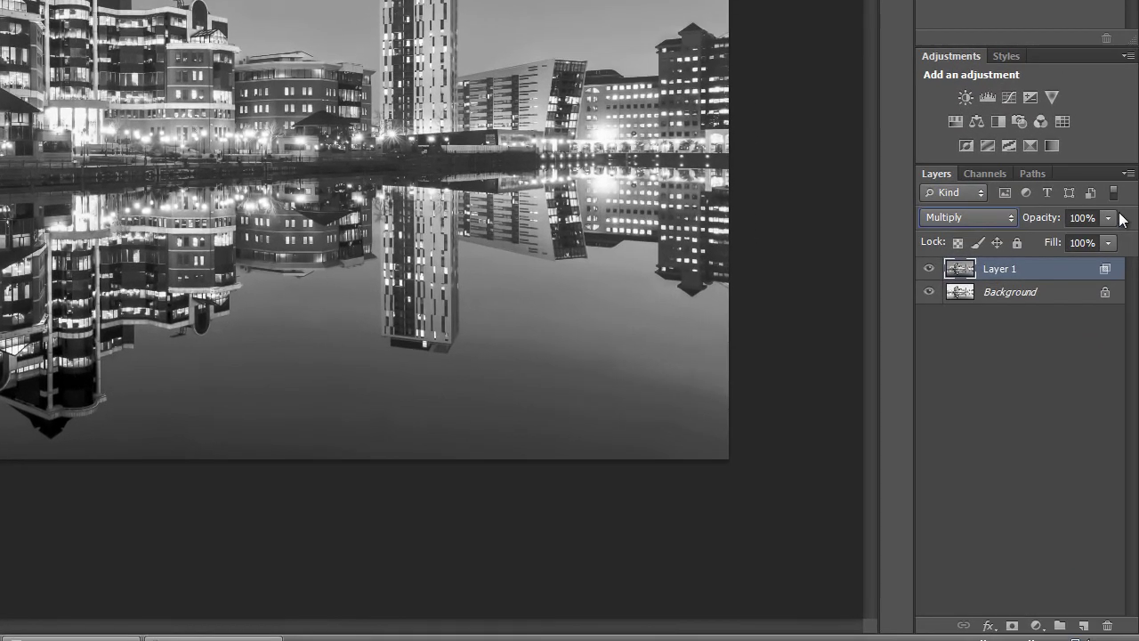
pyautogui.click(1108, 217)
pyautogui.click(1099, 244)
pyautogui.moveTo(1098, 238)
pyautogui.mouseDown()
pyautogui.moveTo(1013, 236)
pyautogui.moveTo(1081, 234)
pyautogui.mouseUp()
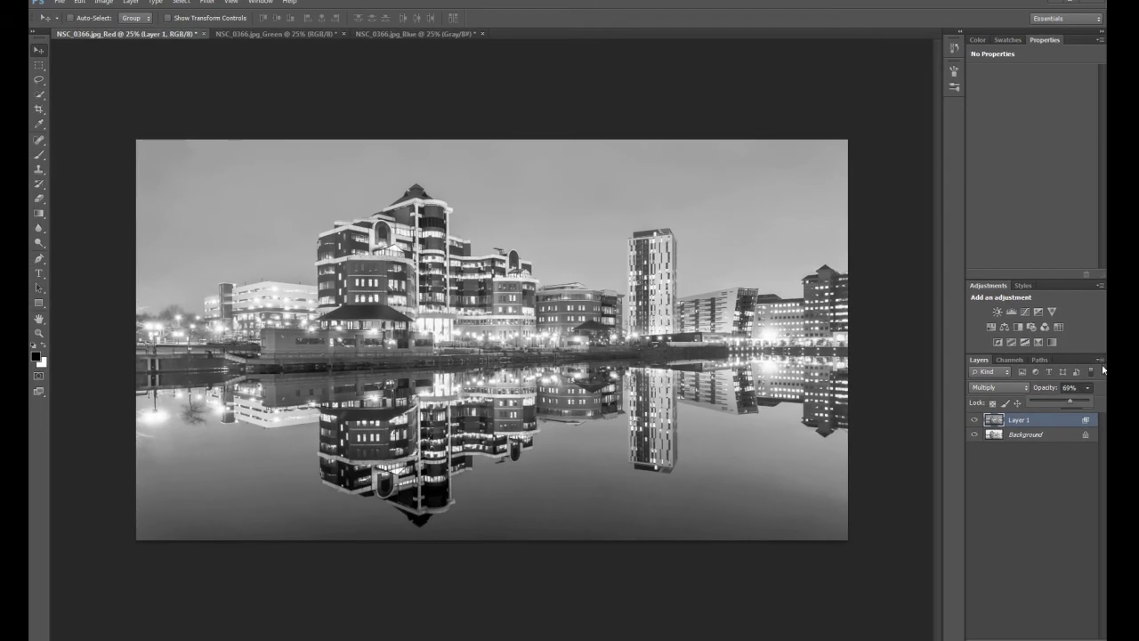
pyautogui.click(1127, 174)
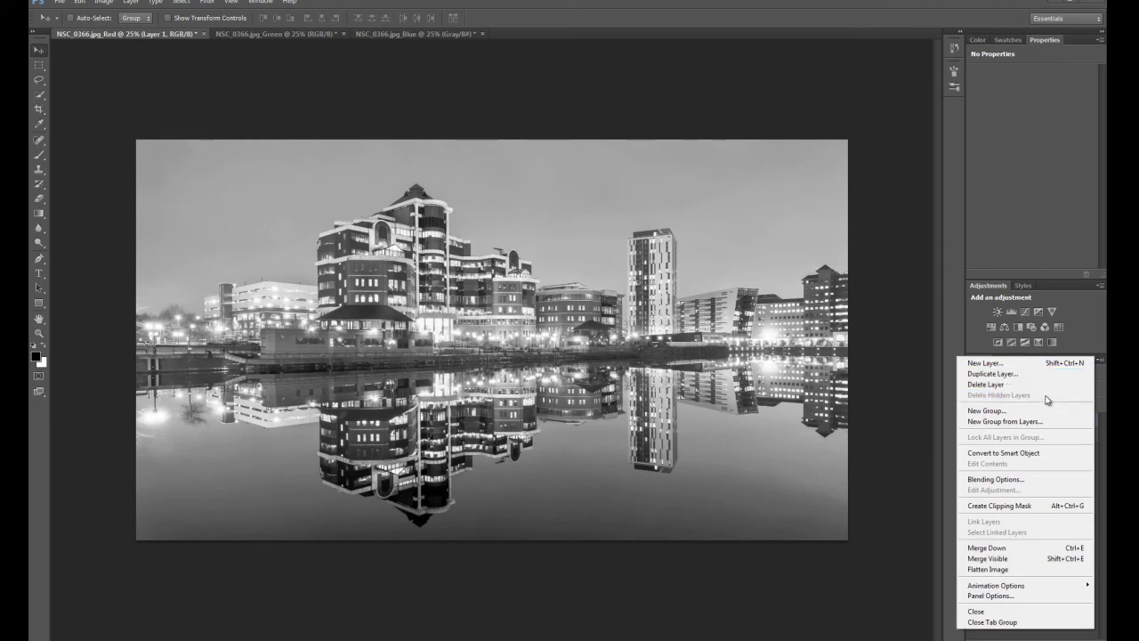
pyautogui.click(1101, 361)
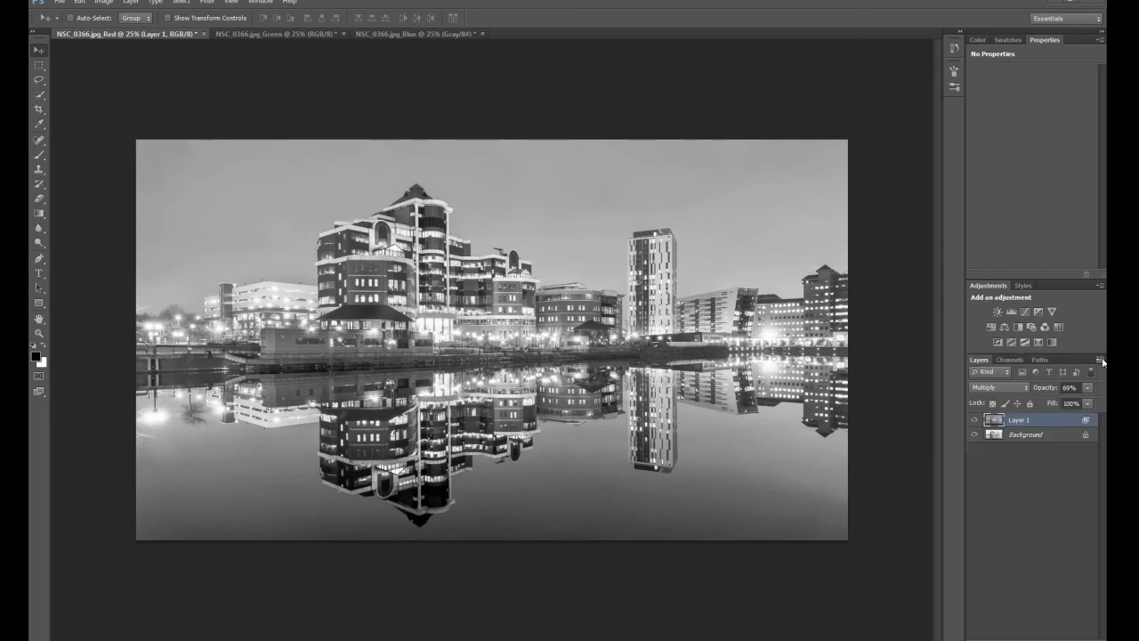
pyautogui.click(1010, 359)
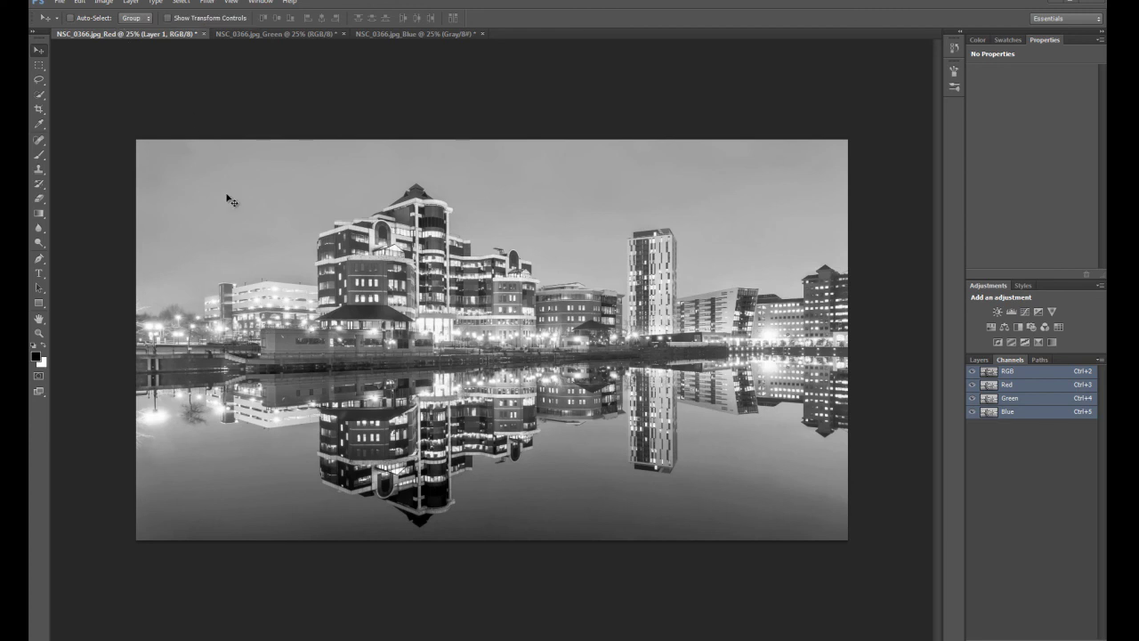
pyautogui.click(981, 359)
pyautogui.click(1026, 389)
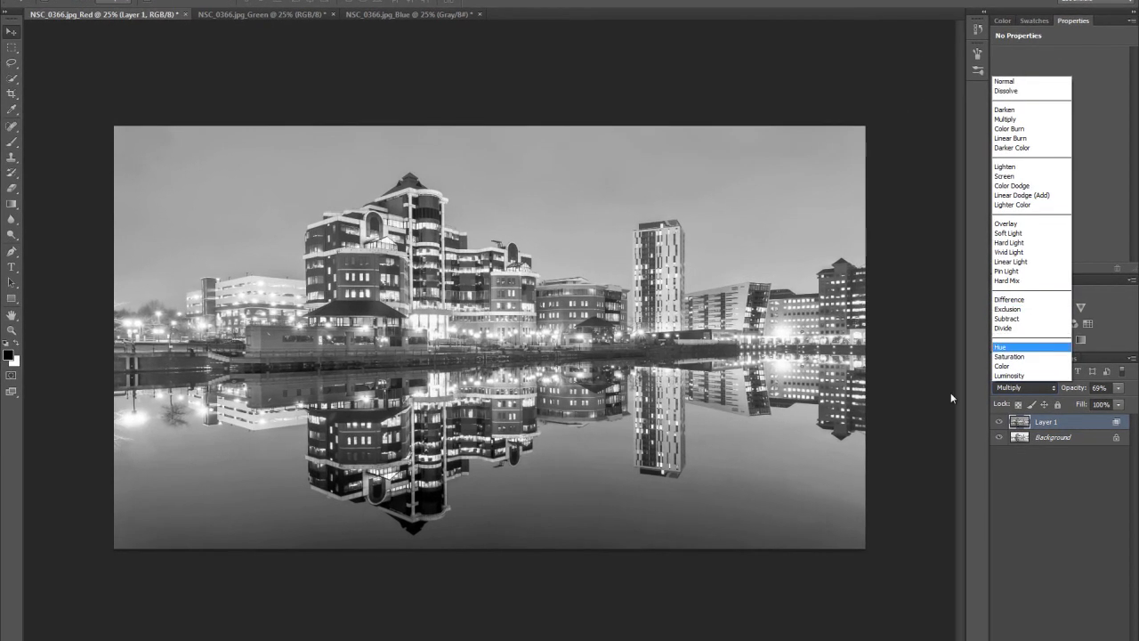
pyautogui.click(951, 397)
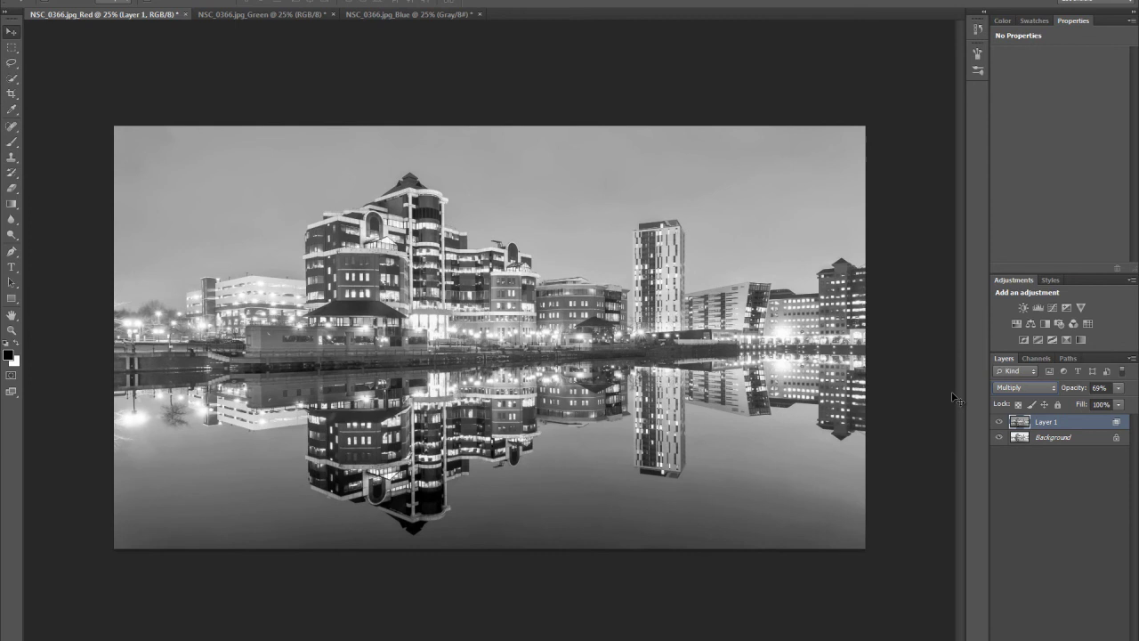
# - Review Layer 1's blending options and Blend If sliders in the Layer Style dialog and accept the settings
pyautogui.doubleClick(1071, 426)
pyautogui.moveTo(868, 123); pyautogui.dragTo(824, 147)
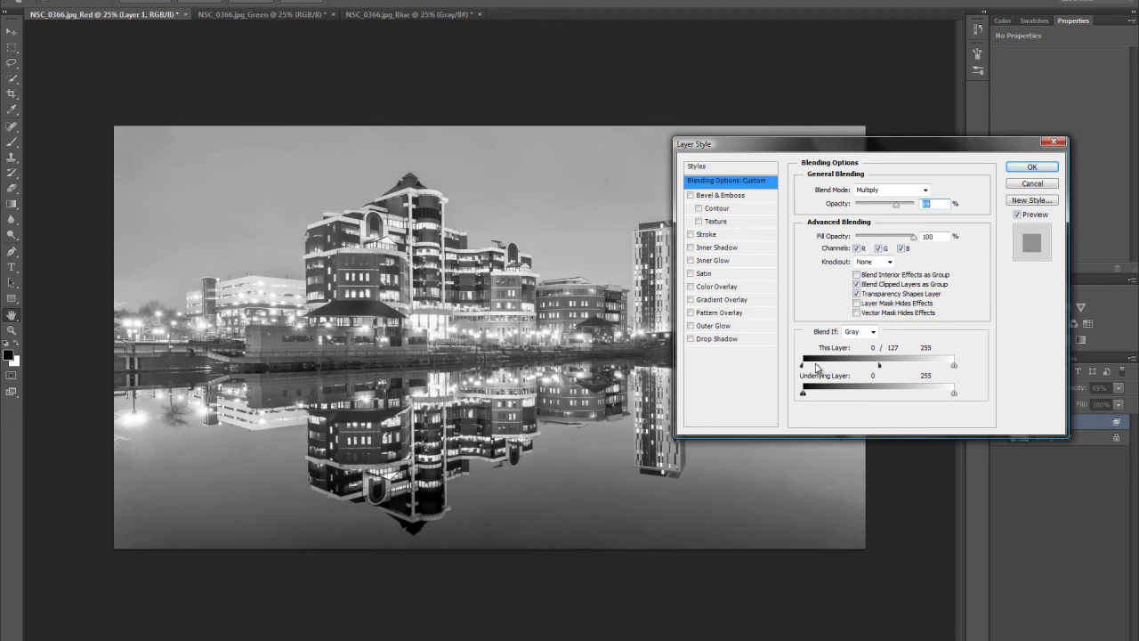
pyautogui.click(1020, 168)
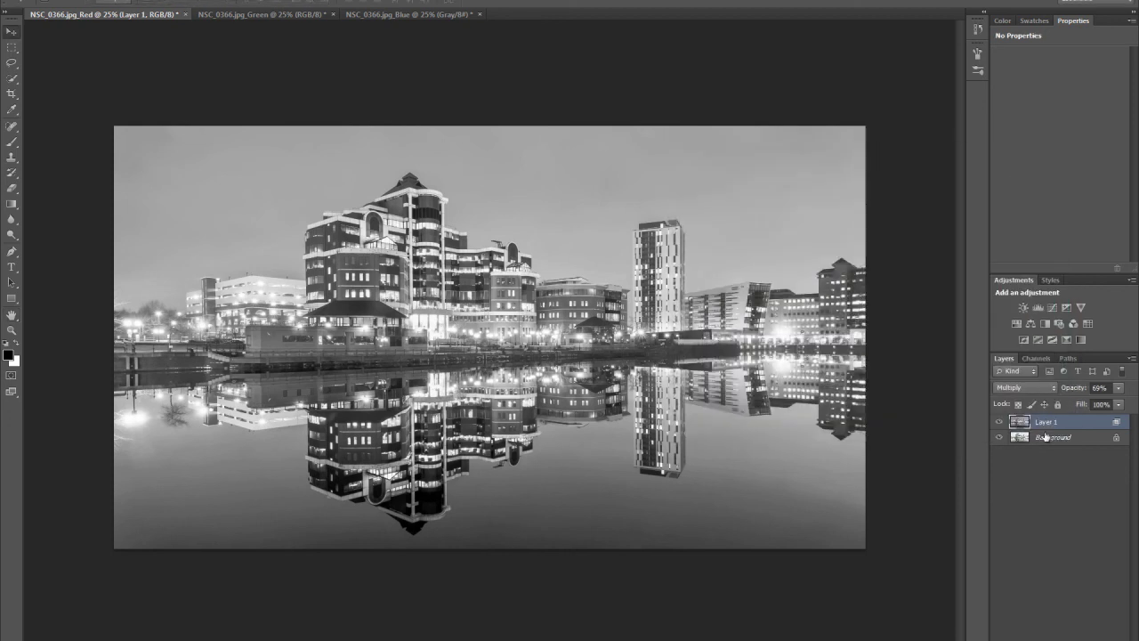